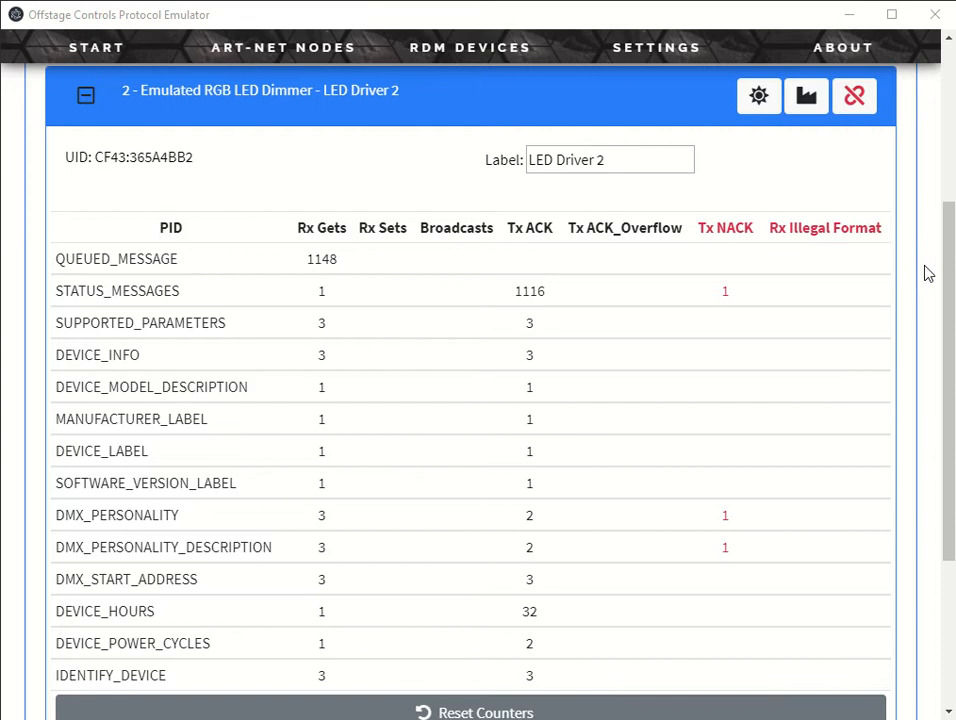
Review the RDM parameter counters listed for LED Driver 2.
scroll(940, 290, up, 1)
scroll(952, 386, down, 4)
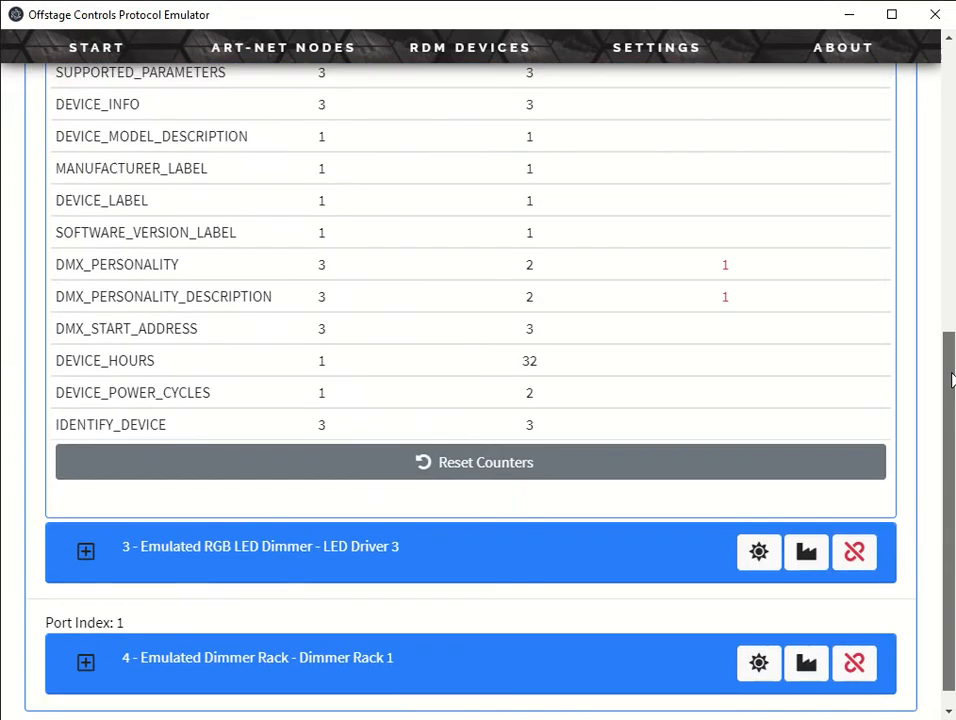
drag(952, 386, 946, 272)
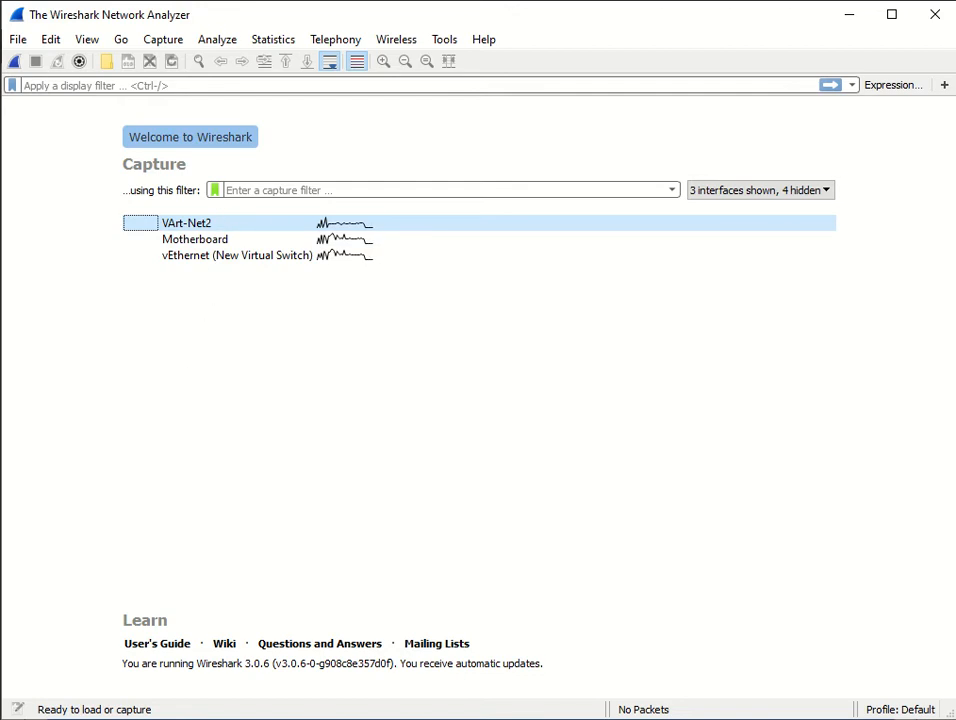
Check the network adaptor in the Protocol Emulator's settings and start a Wireshark capture on the matching VArt-Net2 interface.
key(alt+Tab)
click(624, 62)
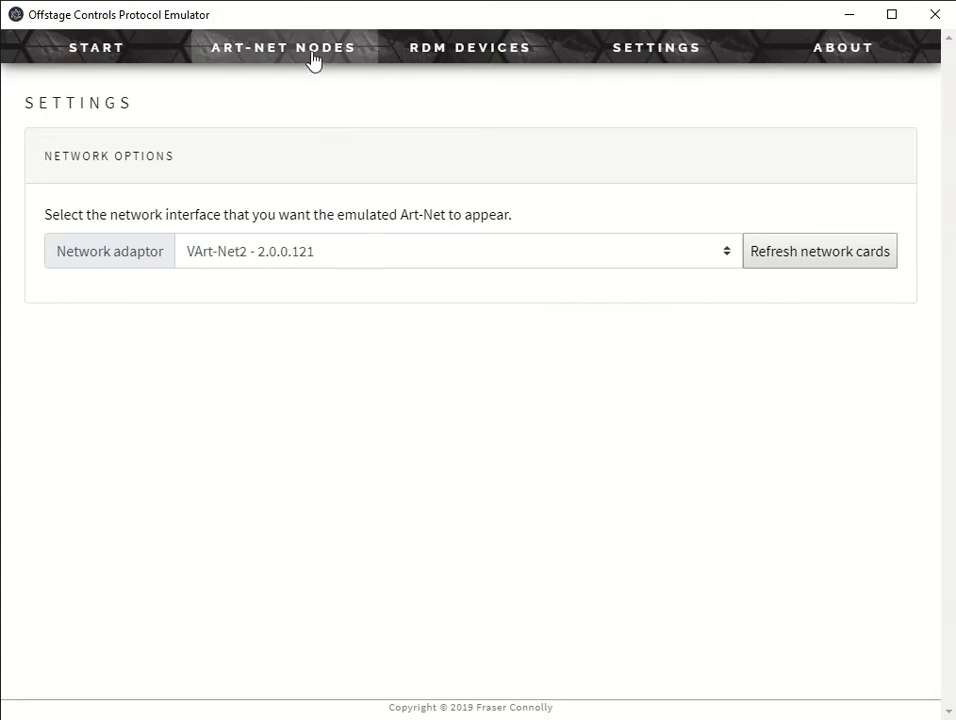
click(414, 50)
key(alt+Tab)
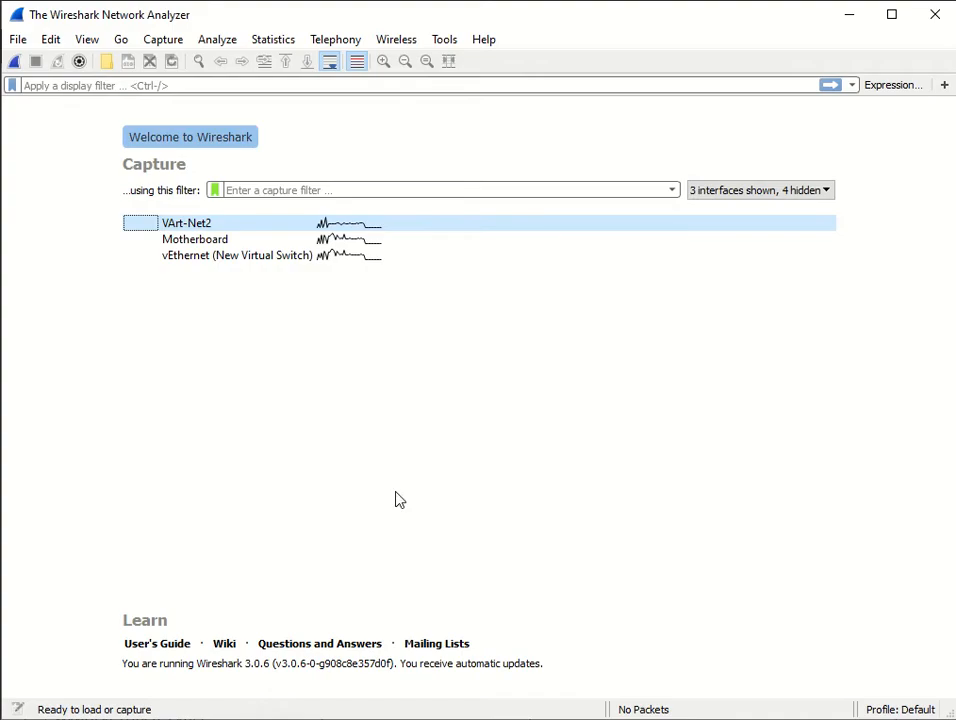
double_click(222, 226)
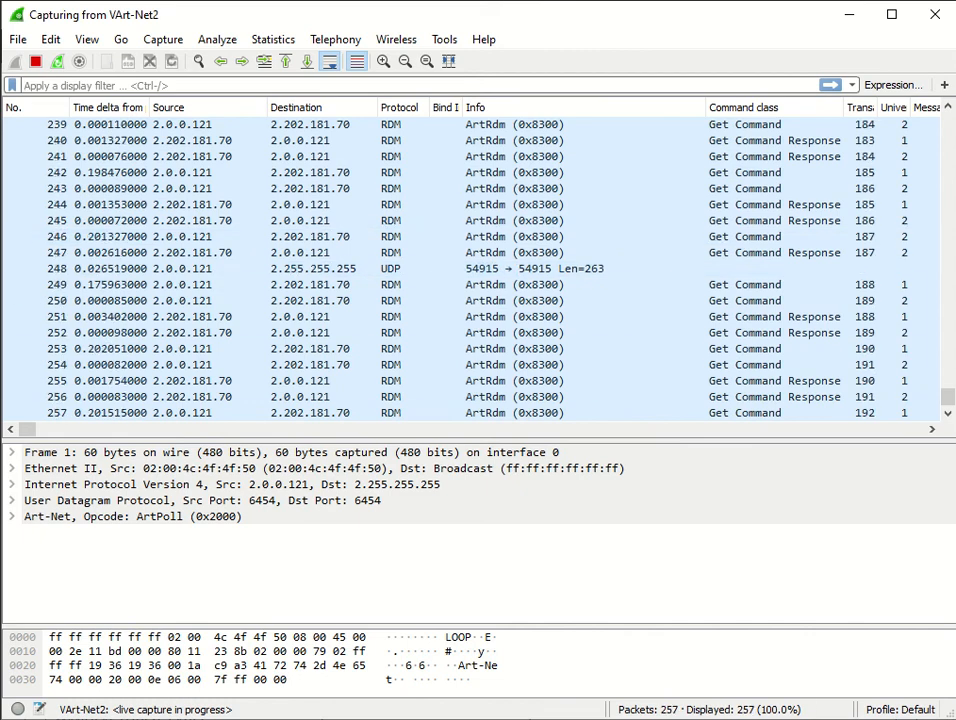
Look up the Stage Left Fly Floor 1 node's IP in the Protocol Emulator and filter the Wireshark capture with ( ip.dst == 2.202.181.70 || ip.src == 2.202.181.70 ).
key(alt+Tab)
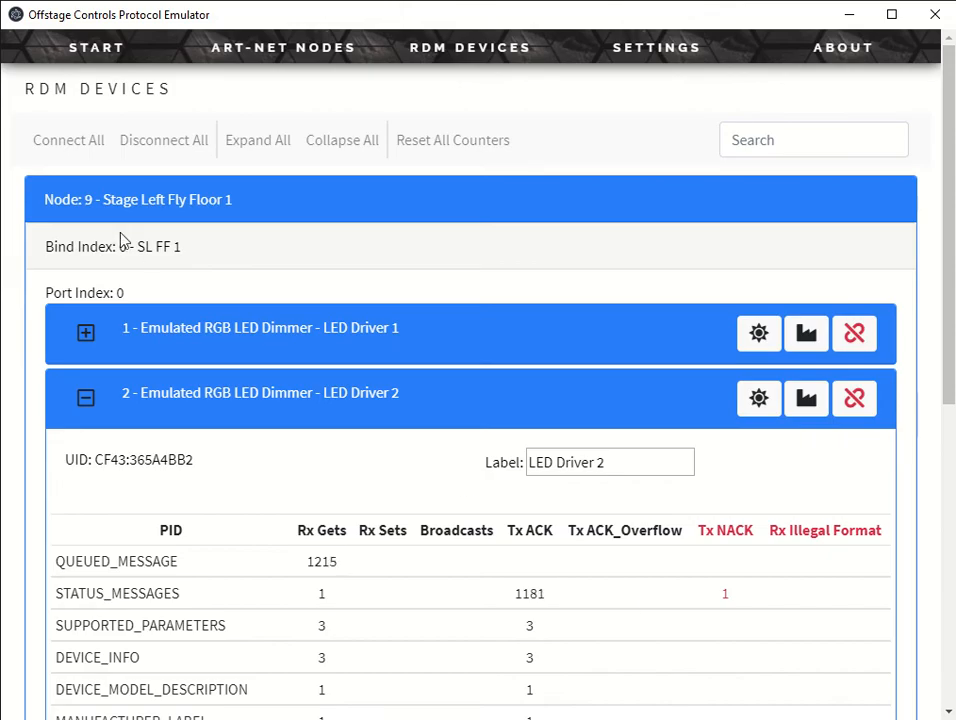
click(273, 52)
scroll(316, 325, down, 1)
scroll(316, 325, down, 2)
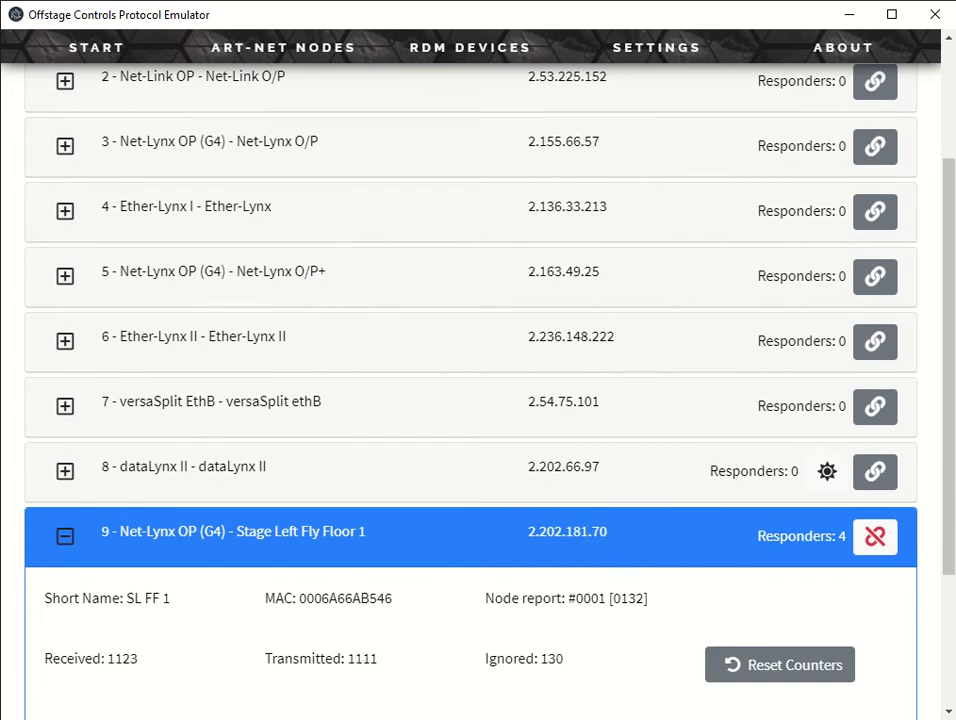
key(alt+Tab)
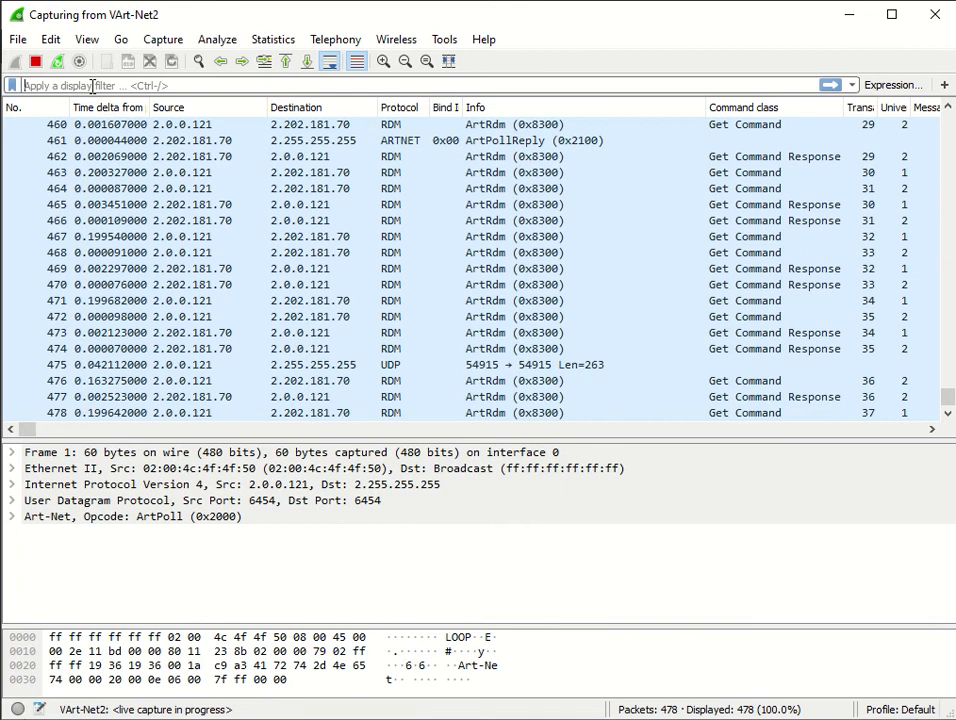
right_click(114, 87)
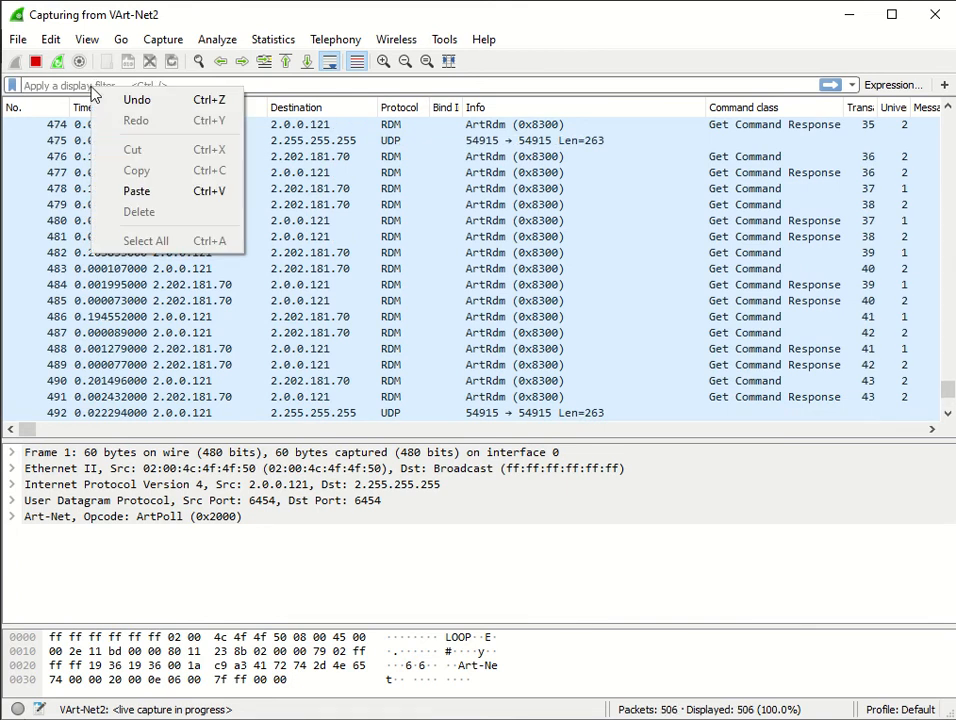
click(137, 191)
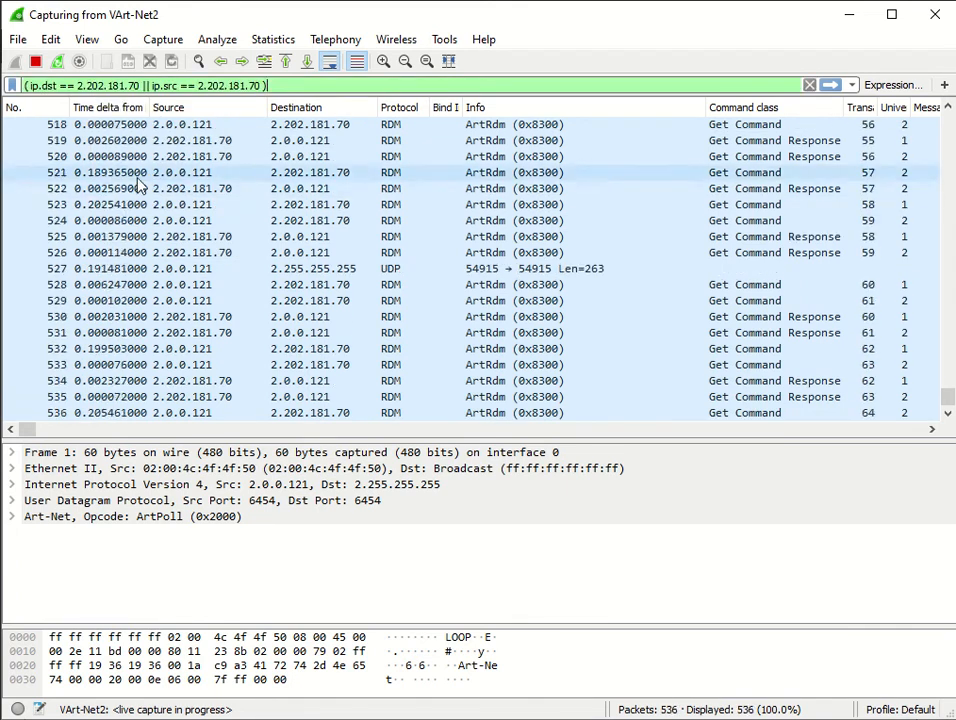
click(830, 85)
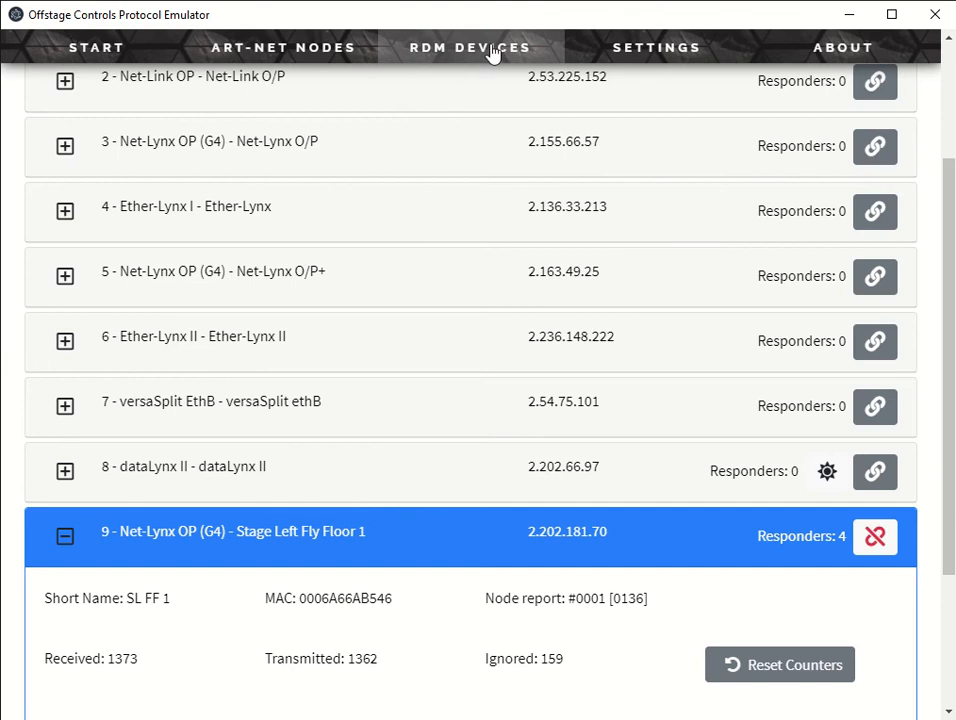
Find LED Driver 2's UID in the Protocol Emulator and filter Wireshark with ( rdm.dst == CF:43:36:5A:4B:B2 || rdm.src == CF:43:36:5A:4B:B2 ).
click(491, 52)
scroll(514, 305, down, 1)
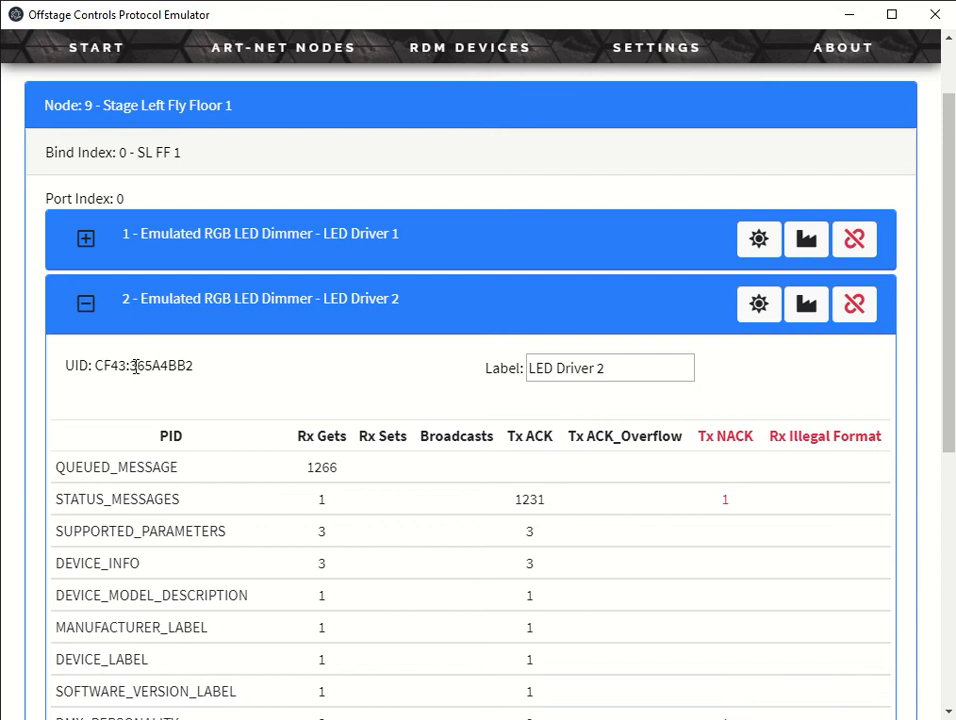
key(alt+Tab)
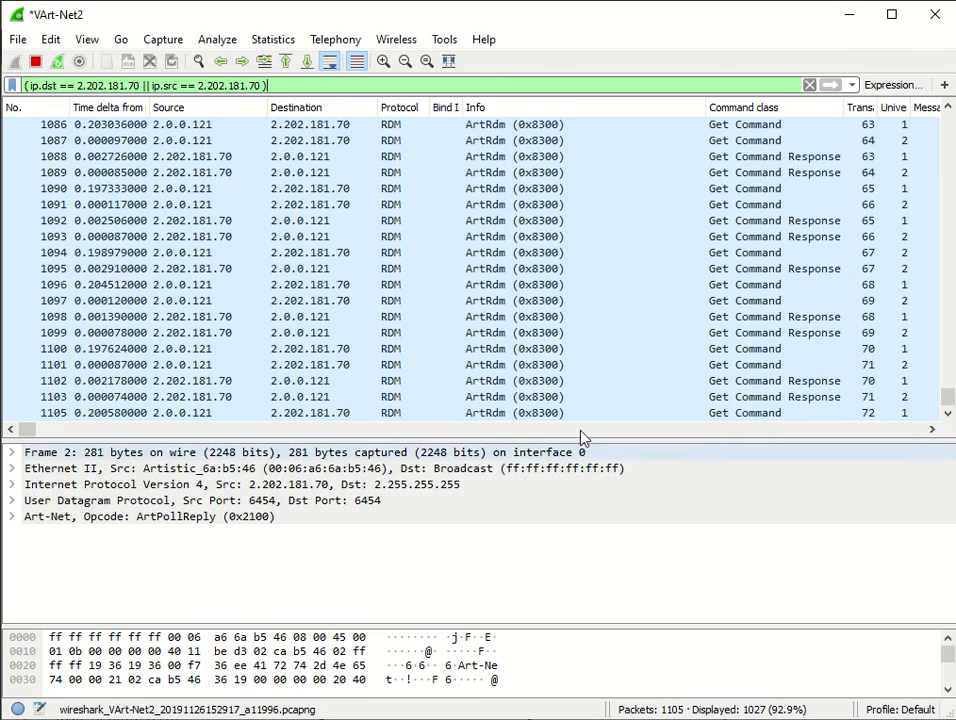
triple_click(307, 88)
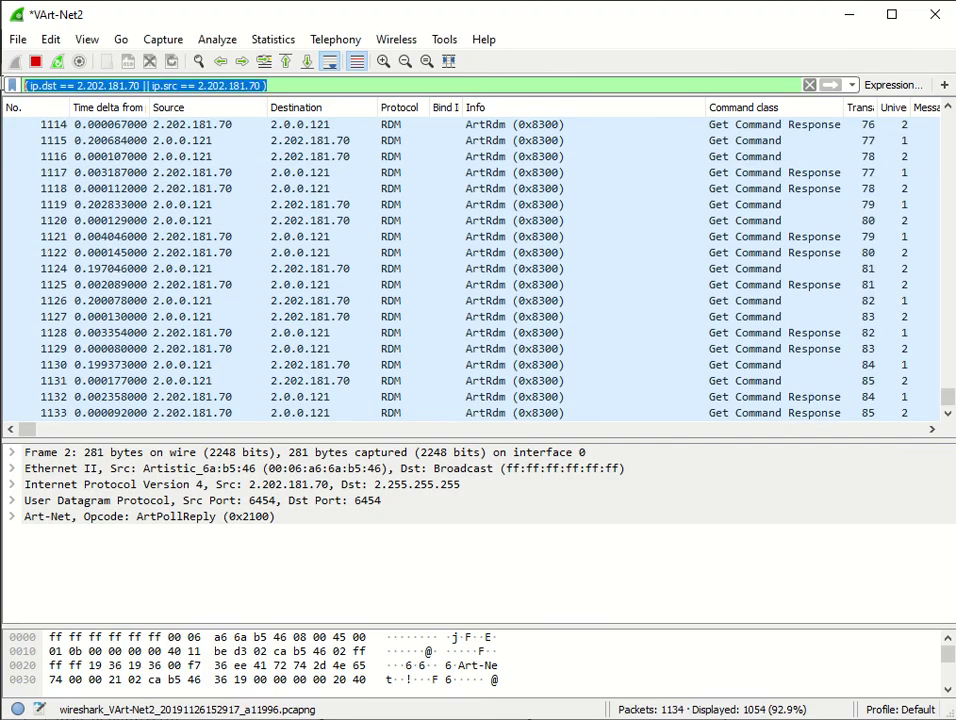
right_click(124, 94)
click(170, 196)
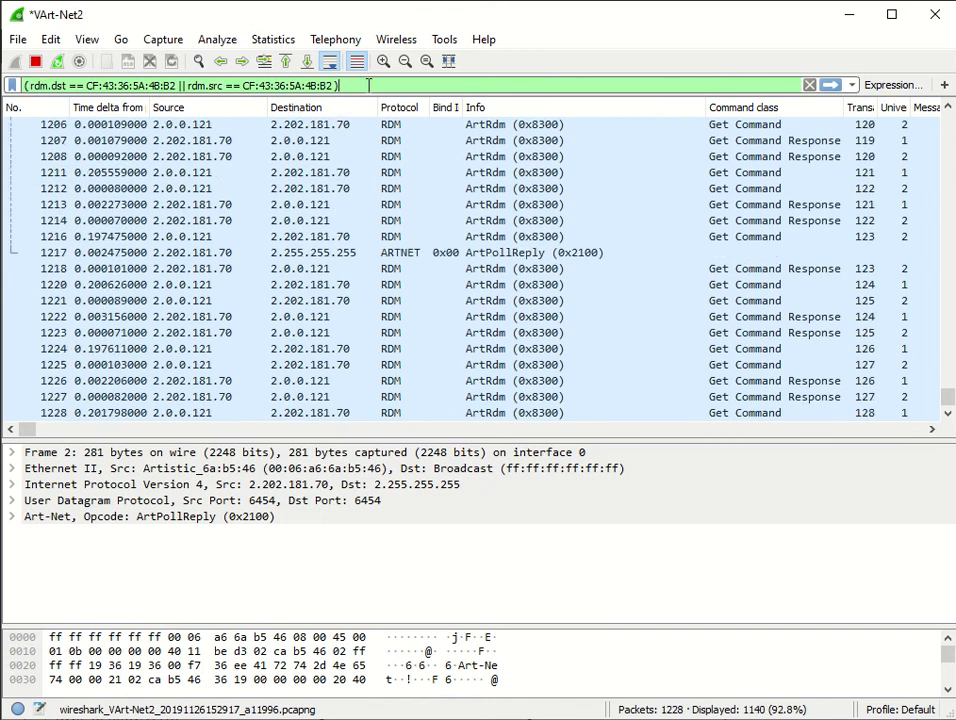
click(831, 86)
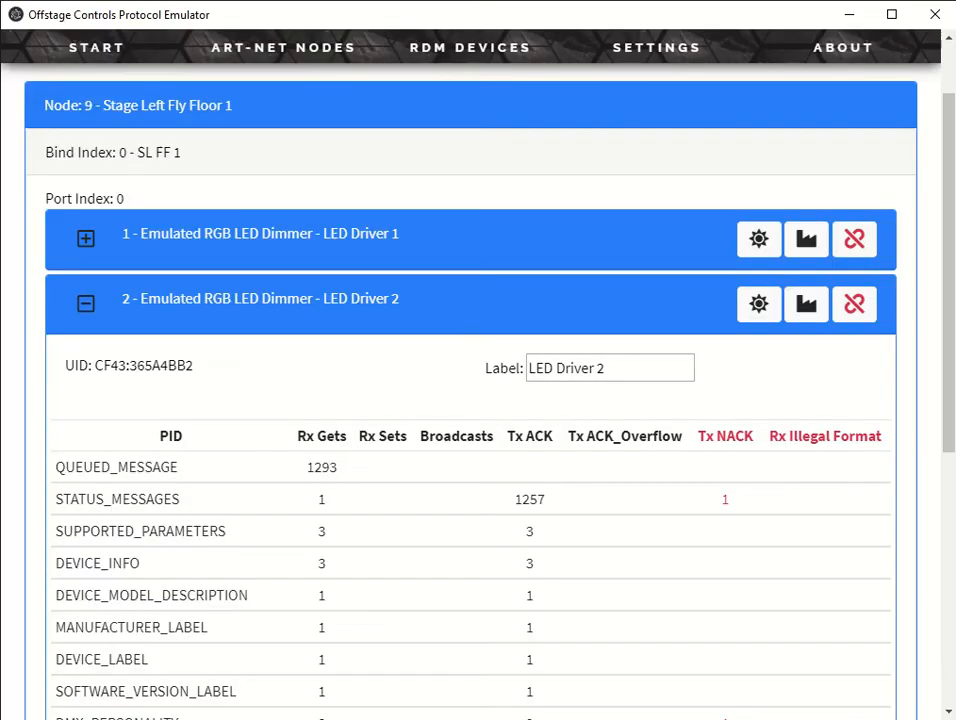
Review LED Driver 2's PID counters and restrict the Wireshark display filter for its UID with && ( rdm.pid == 0x1000 ).
scroll(312, 395, down, 3)
scroll(320, 380, down, 3)
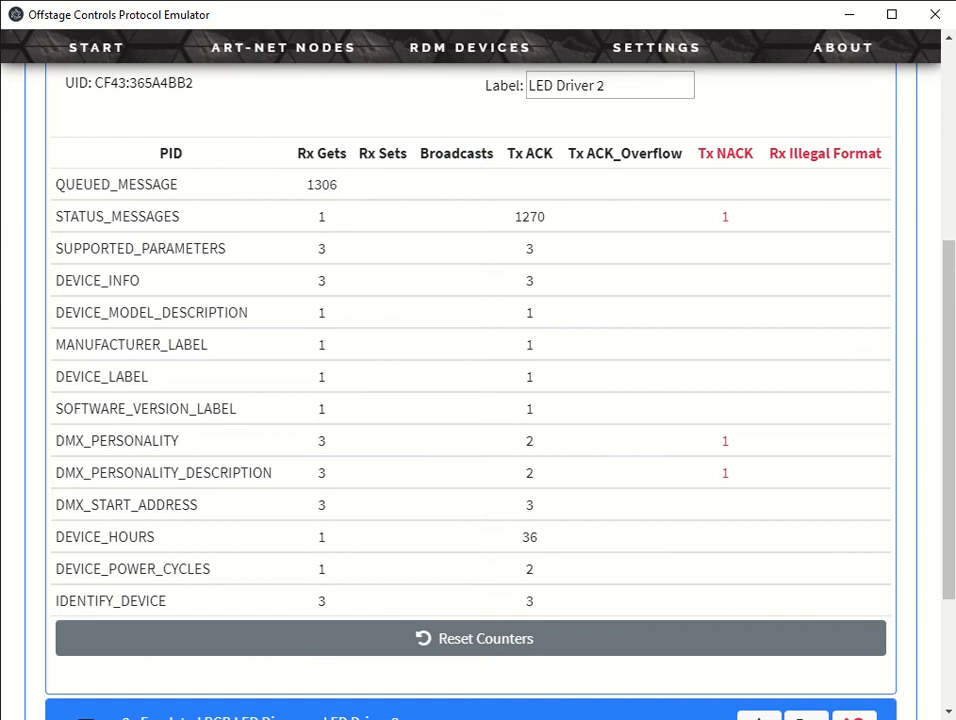
key(alt+Tab)
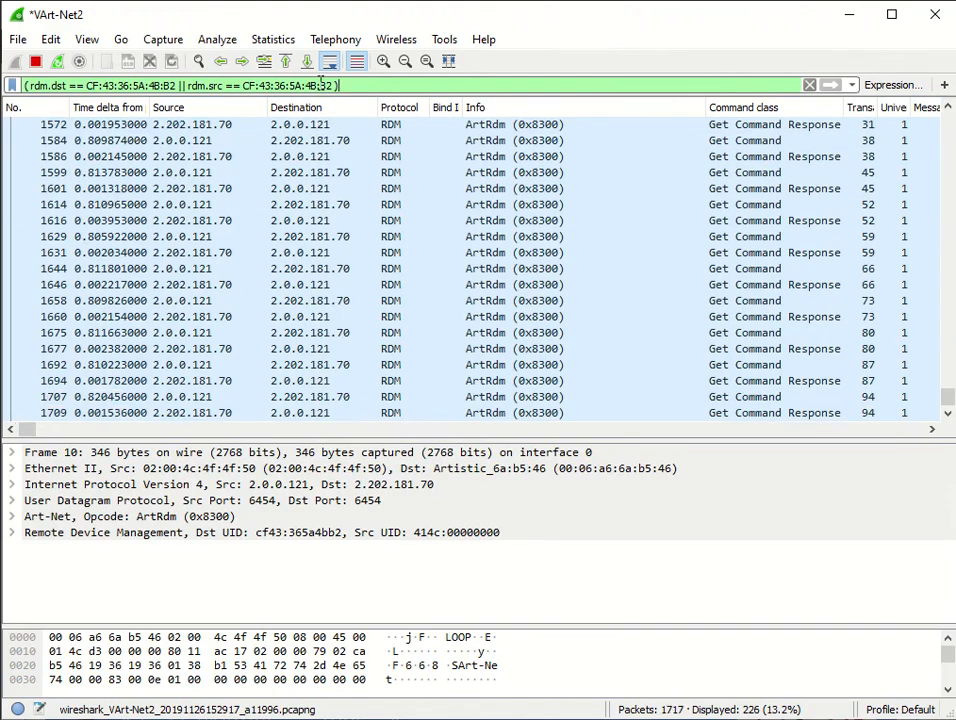
key(ctrl+a)
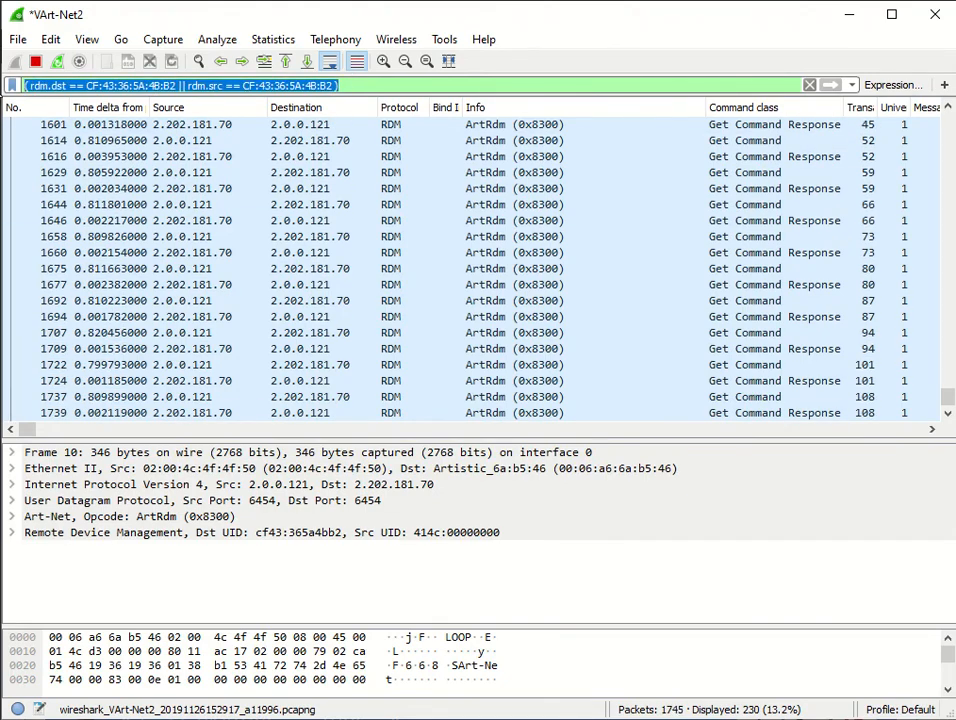
key(BackSpace)
text((rdm.dst == CF:43:36:5A:4B:B2 || rdm.src == CF:43:36:5A:4B:B2) && (rdm.pid == 0x1000))
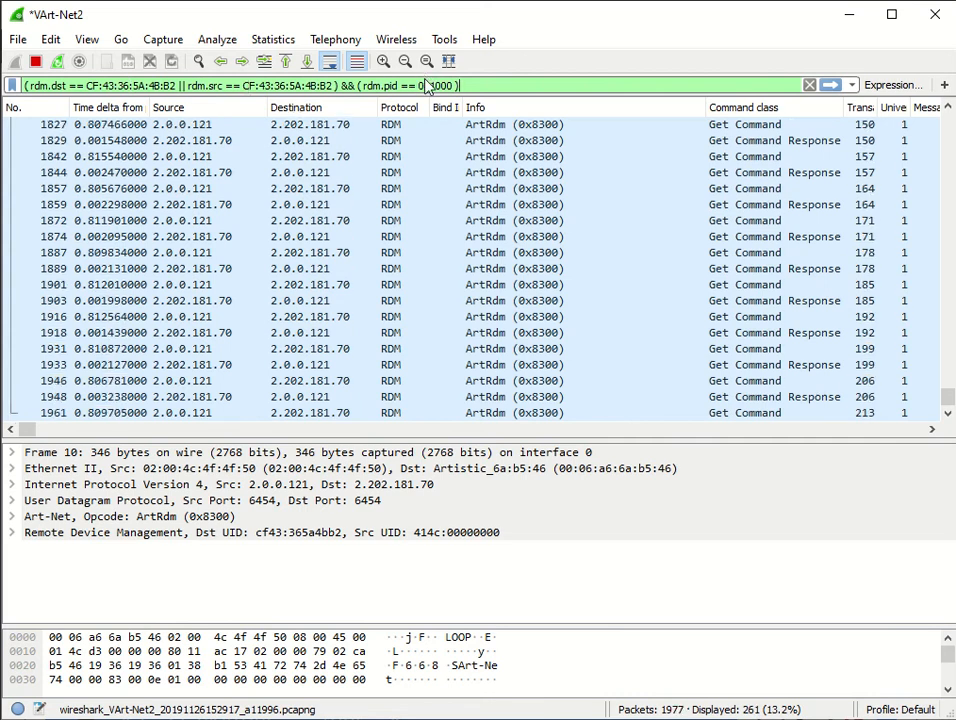
click(830, 87)
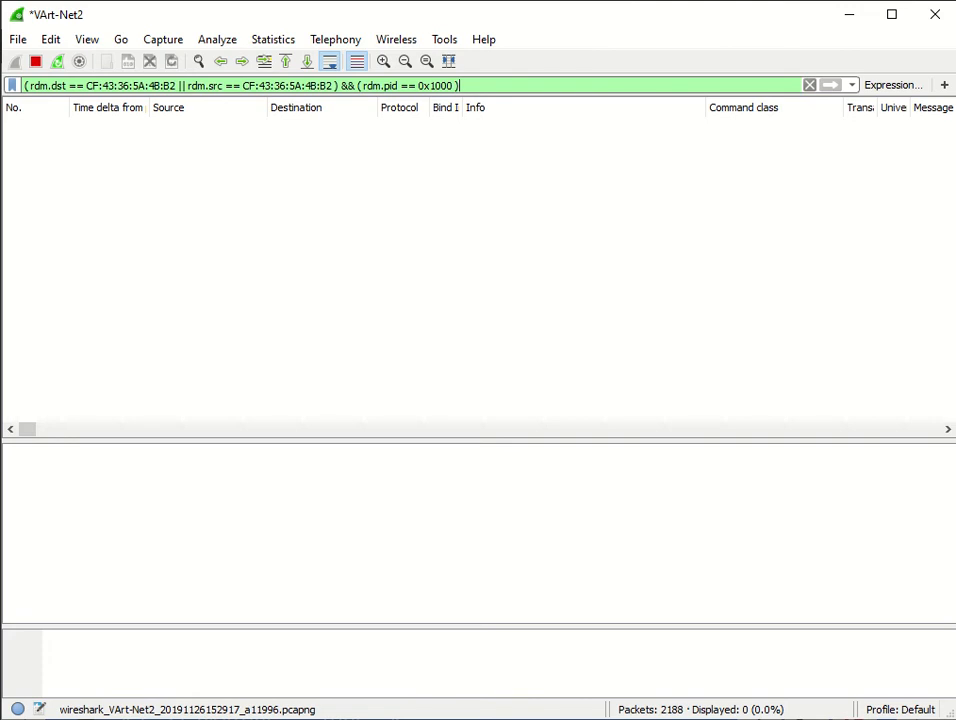
Turn on identify for LED Driver 2 in the Protocol Emulator and return to the filtered Wireshark capture.
key(alt+Tab)
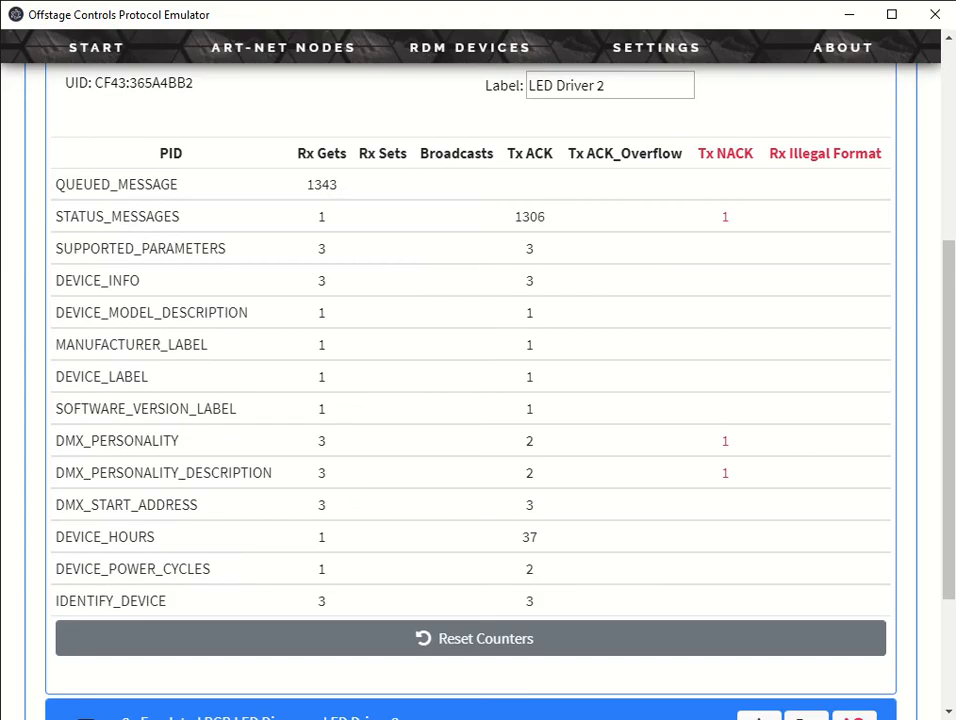
scroll(672, 411, up, 2)
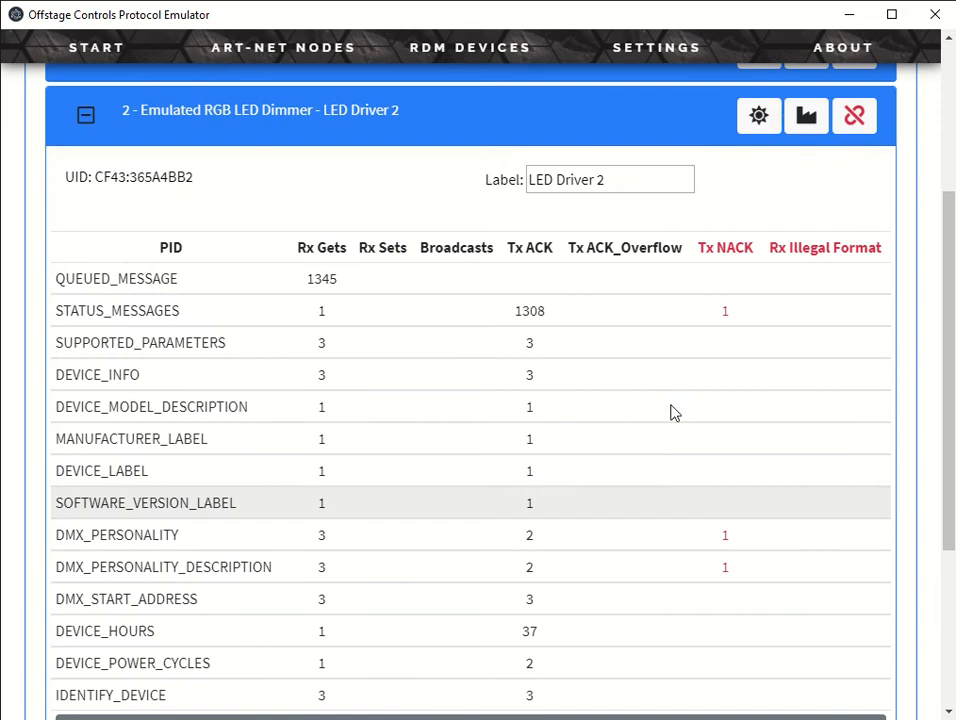
click(803, 118)
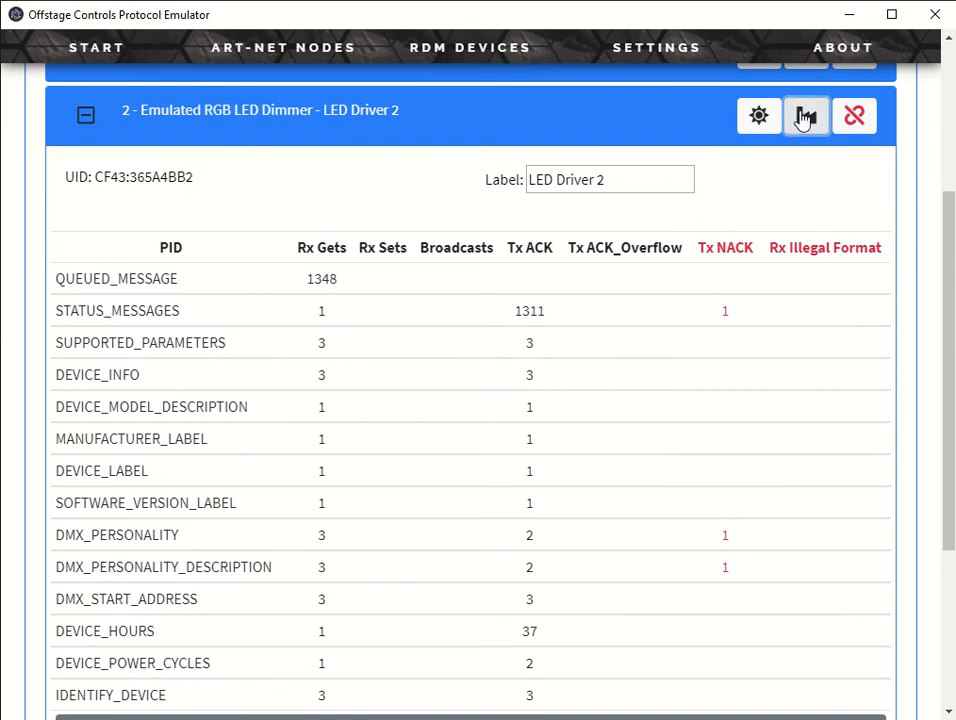
click(760, 120)
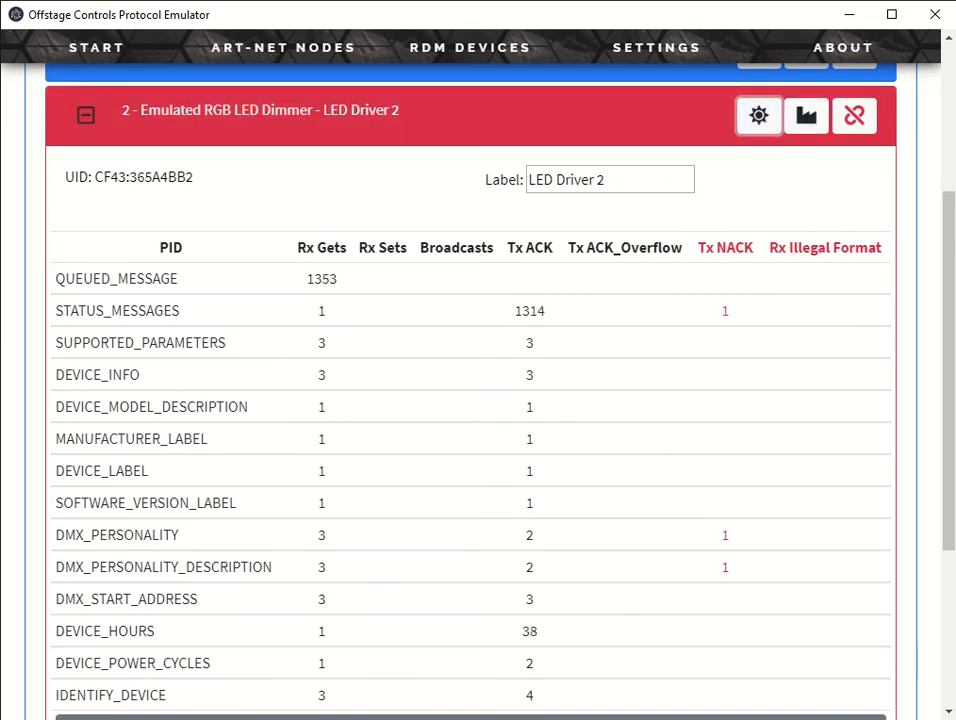
key(alt+Tab)
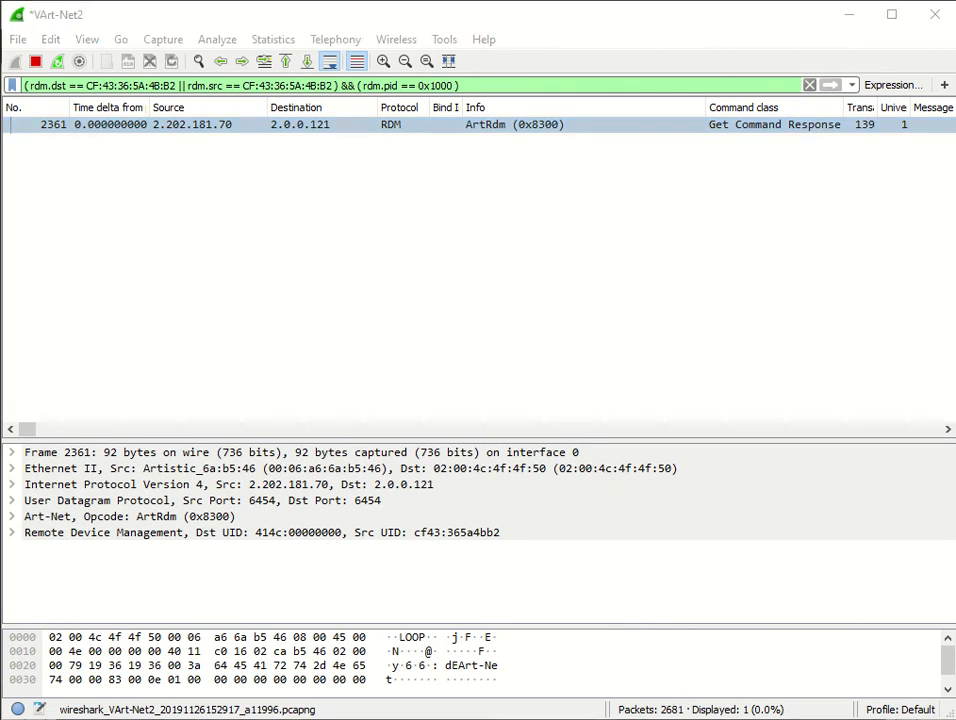
Switch to DMX-Workshop and set identify to Off for LED Driver 2's root device in the node list.
key(alt+Tab)
click(64, 77)
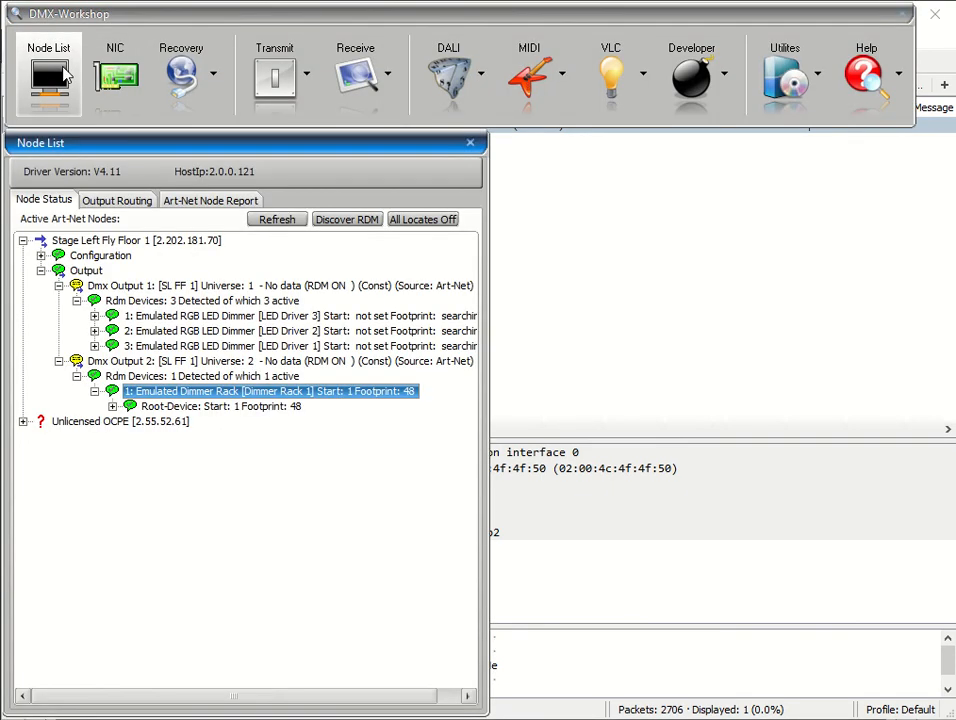
click(94, 330)
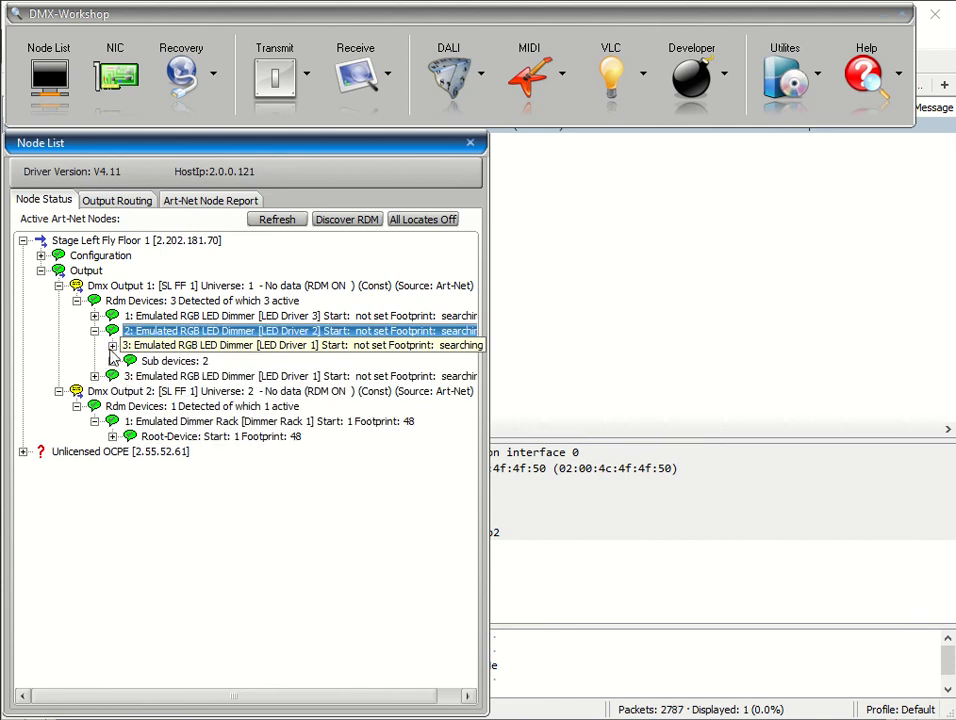
click(112, 345)
click(203, 407)
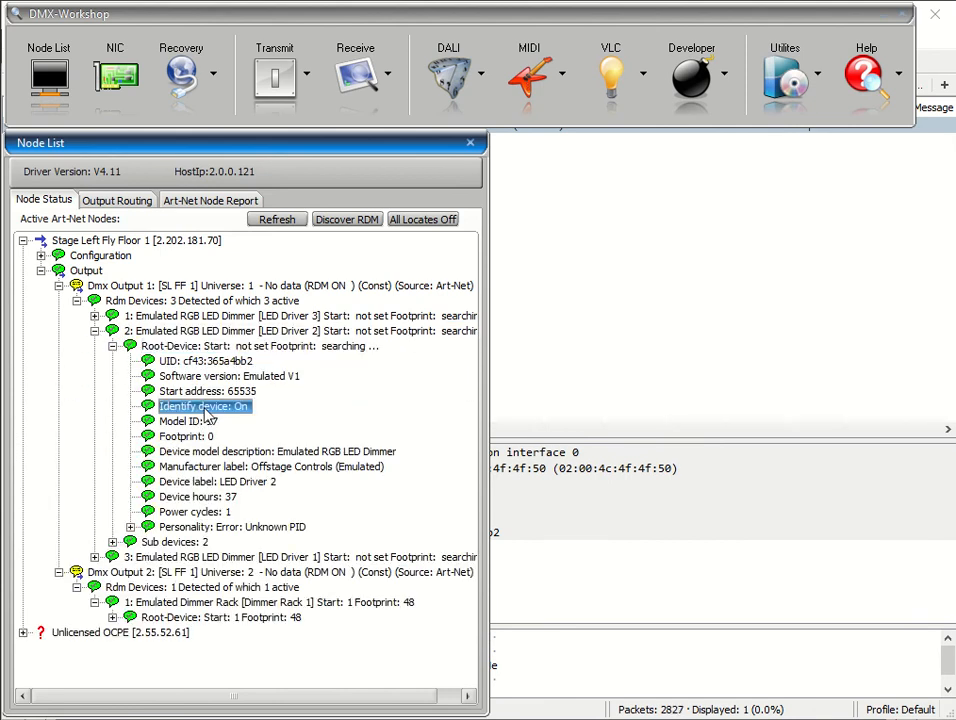
right_click(205, 418)
mouse_move(318, 411)
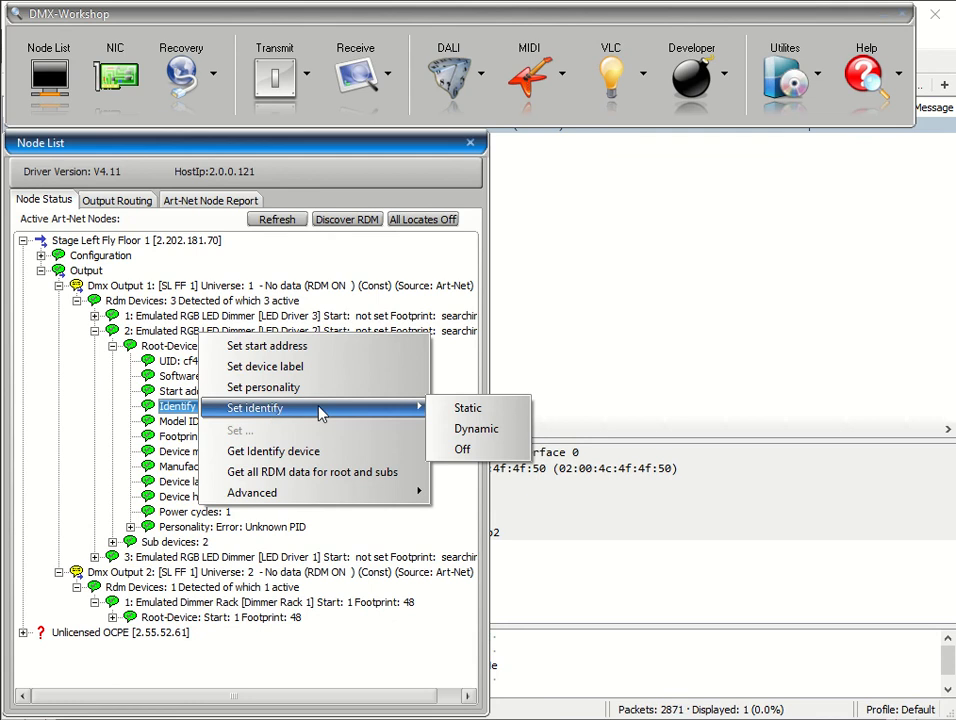
click(462, 450)
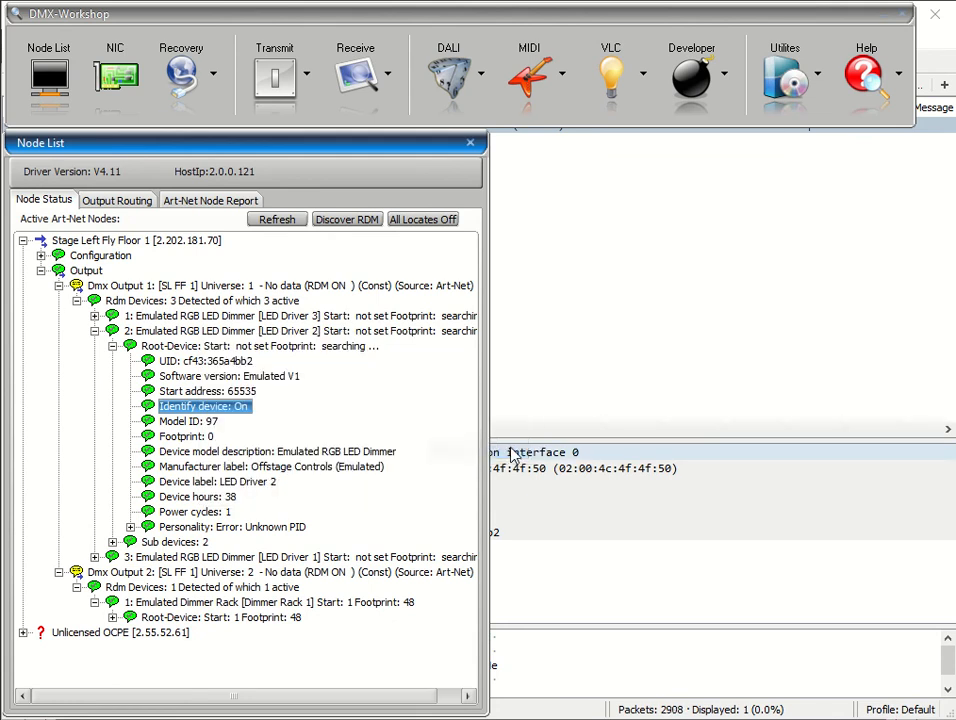
Return to Wireshark and examine the identify Set Command packet's Remote Device Management details down to the Identify Device parameter data.
click(608, 309)
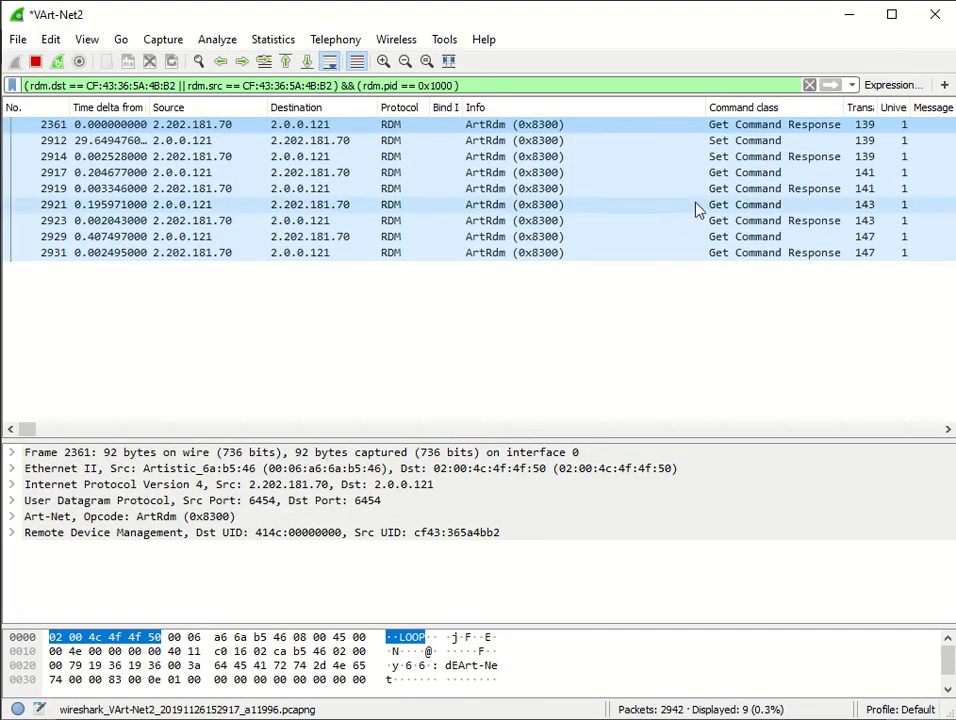
click(692, 142)
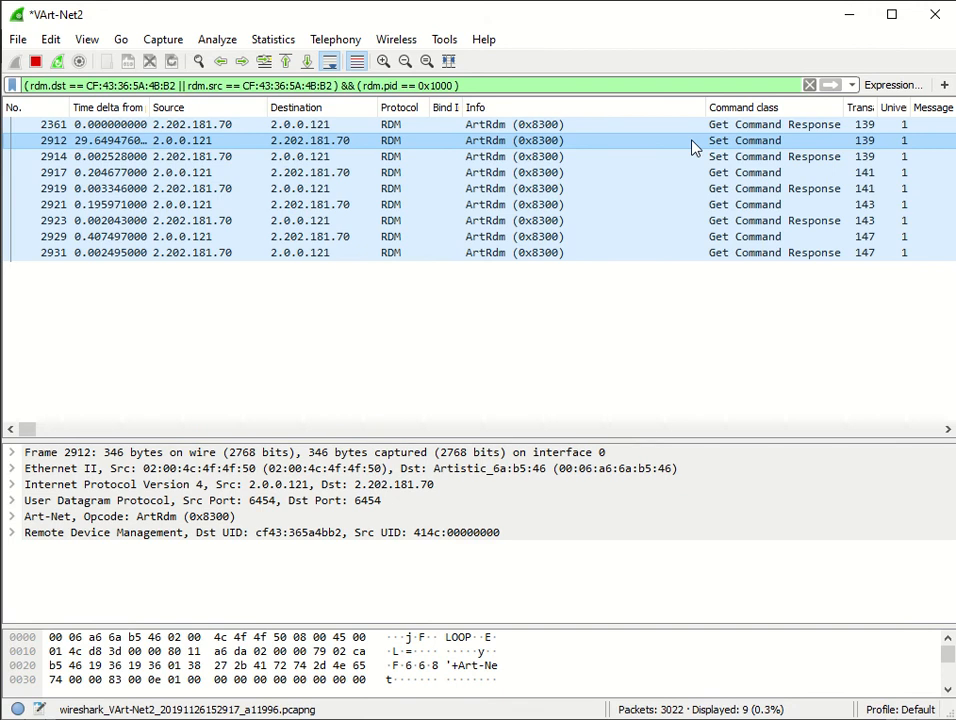
click(13, 536)
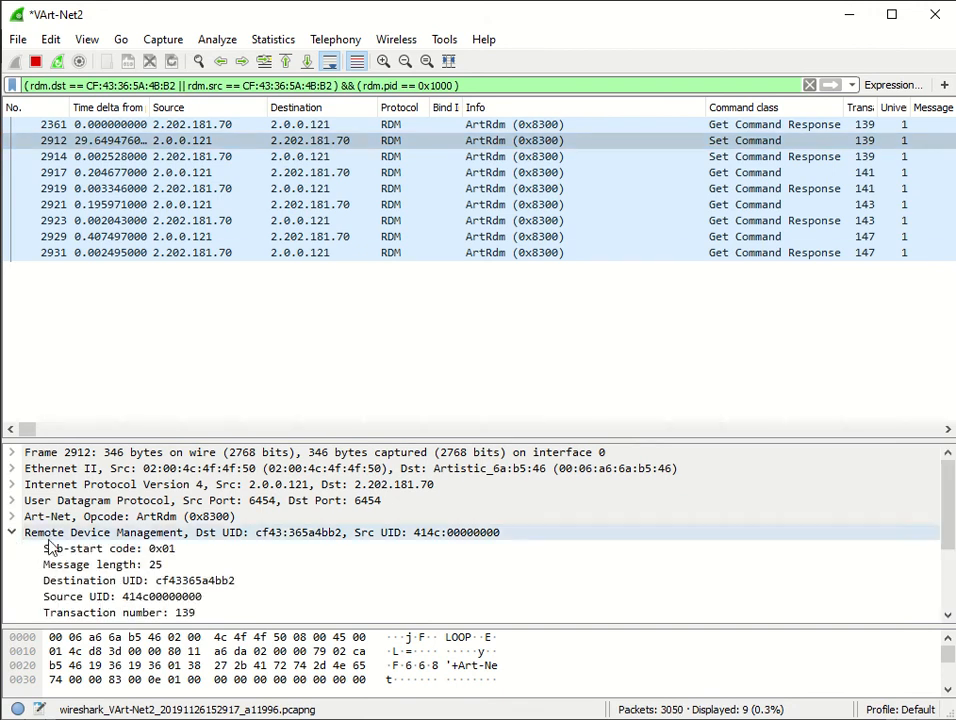
scroll(160, 568, down, 3)
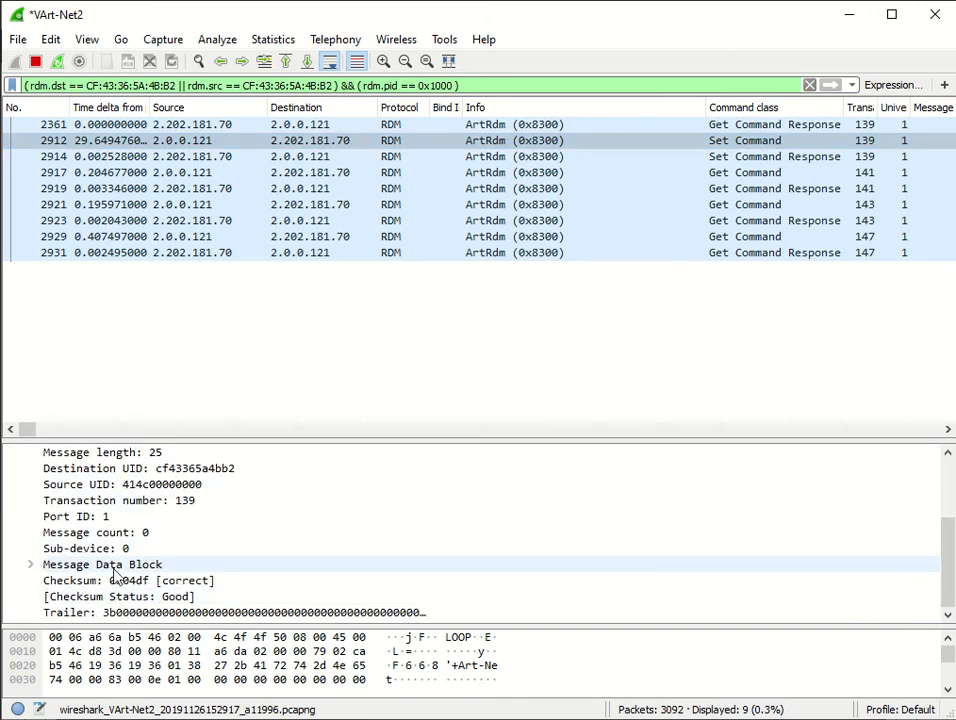
click(28, 566)
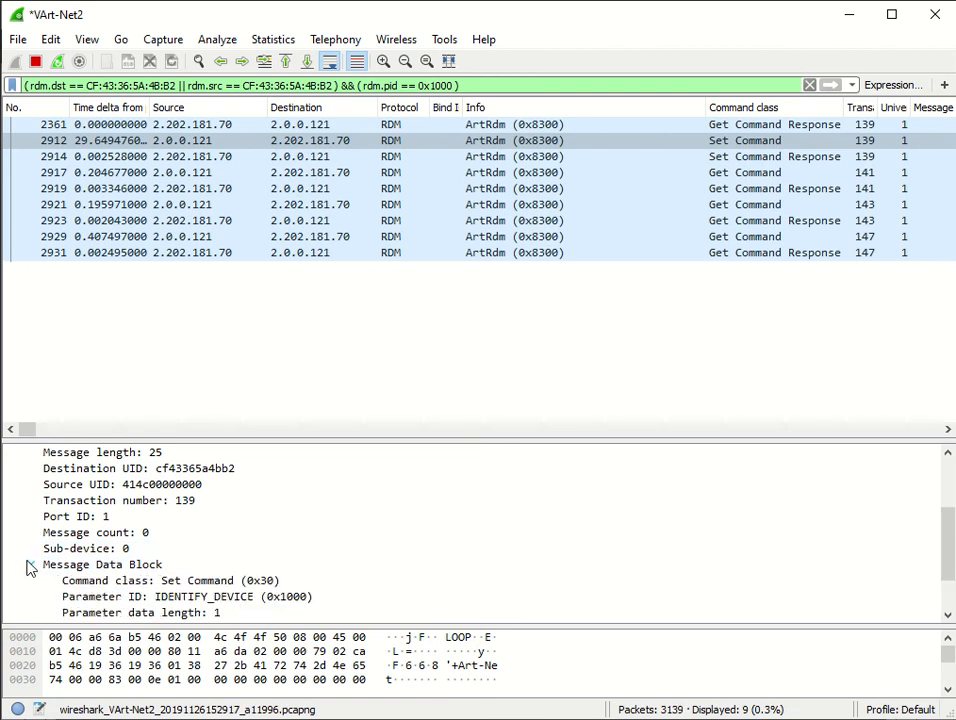
scroll(215, 565, down, 1)
click(225, 552)
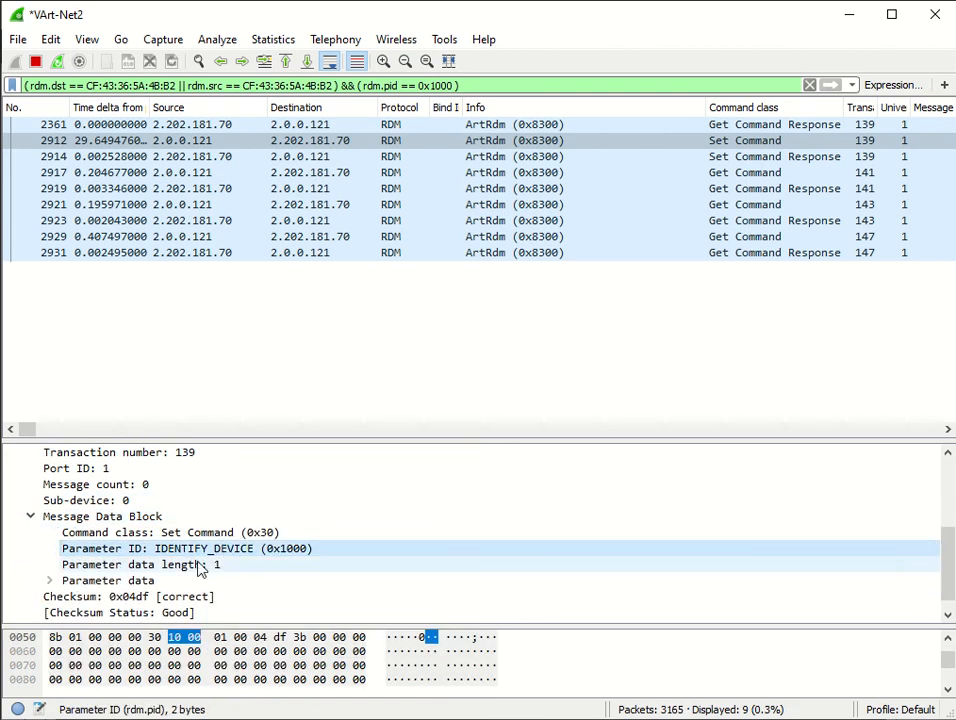
click(49, 580)
click(207, 597)
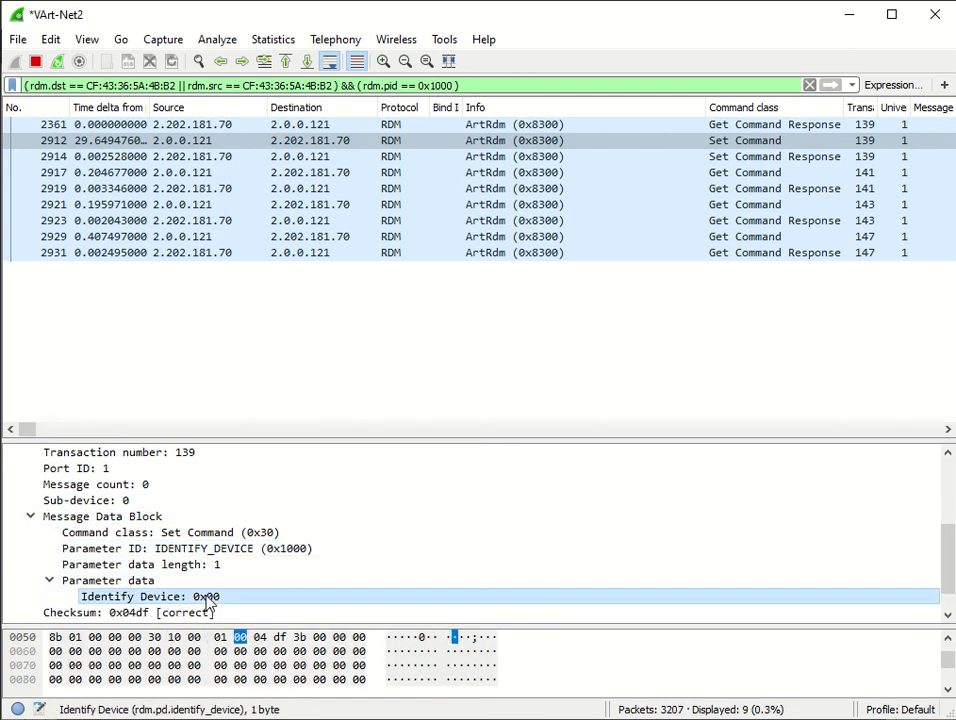
Examine the Set Command Response's response type and the Identify Device State in the first Get Command Response following it.
click(565, 158)
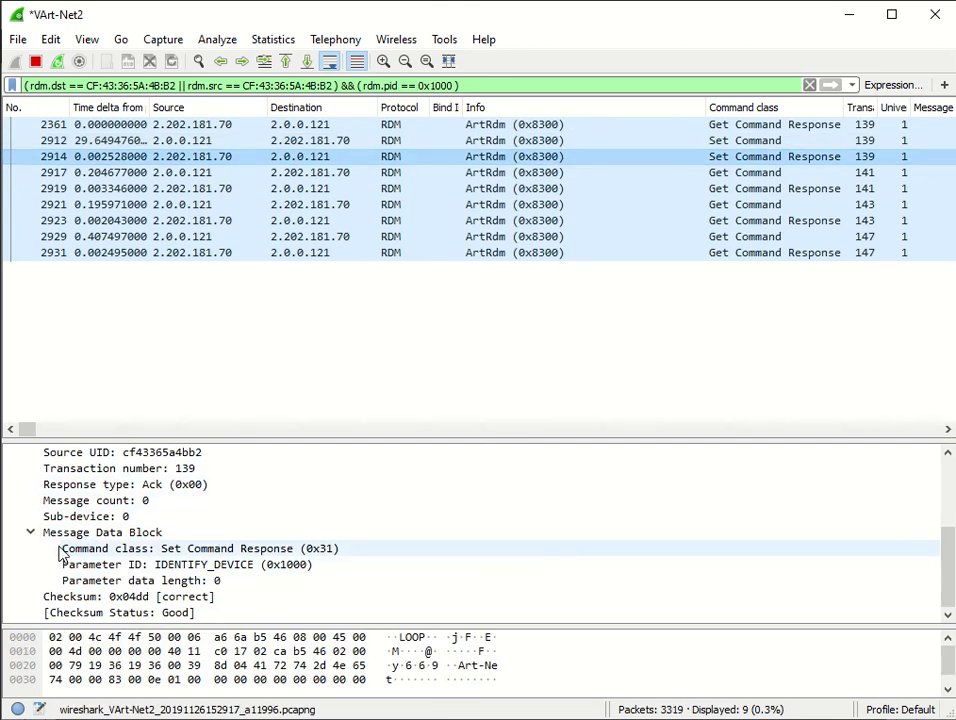
click(138, 484)
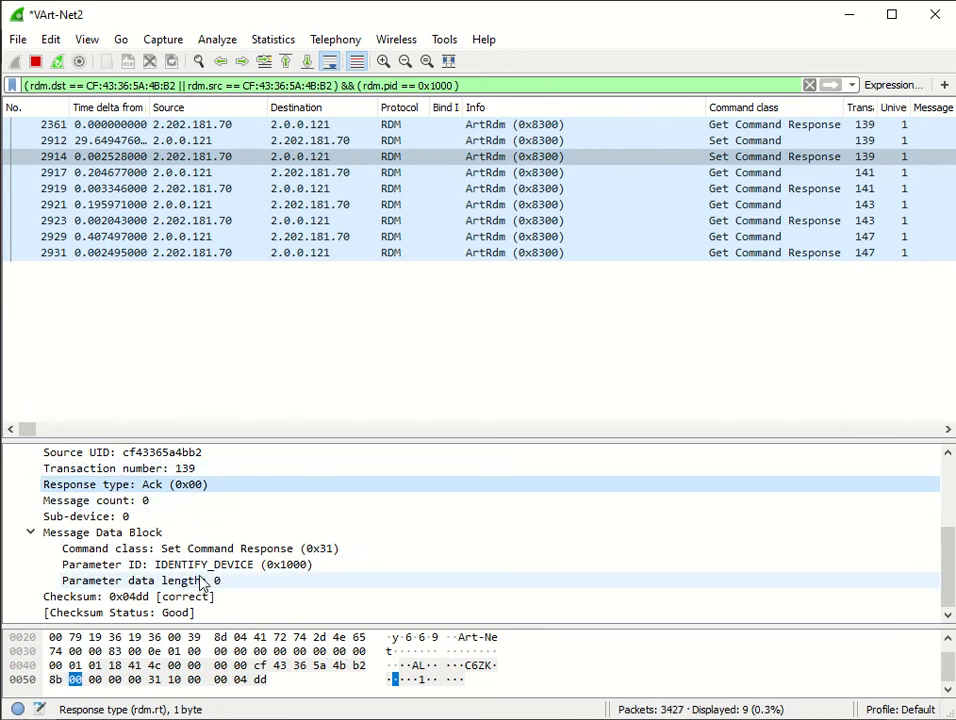
click(721, 177)
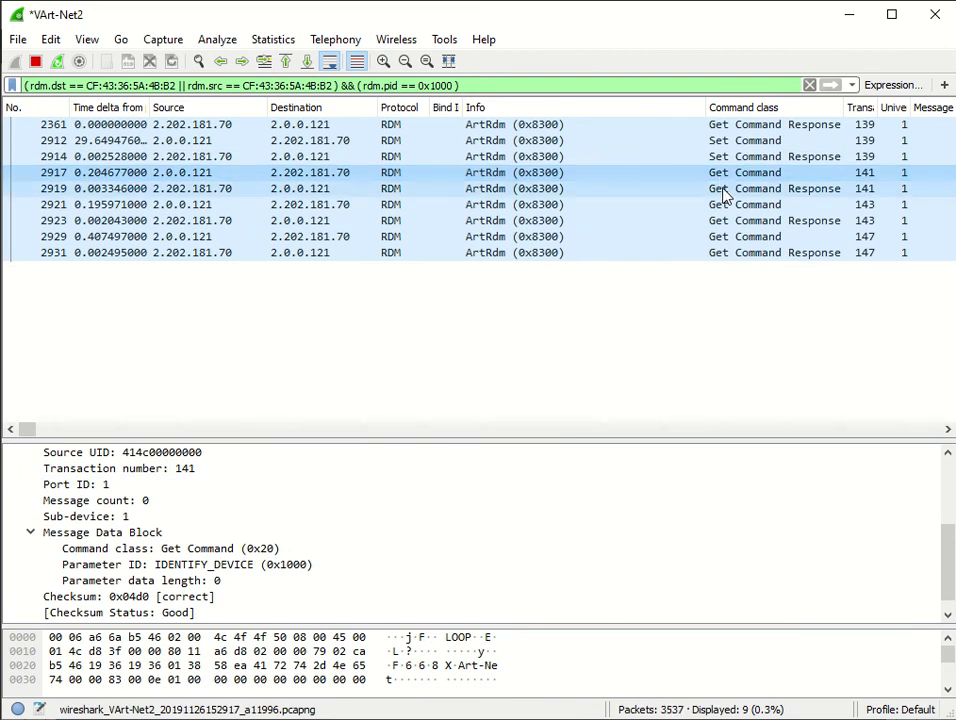
click(723, 189)
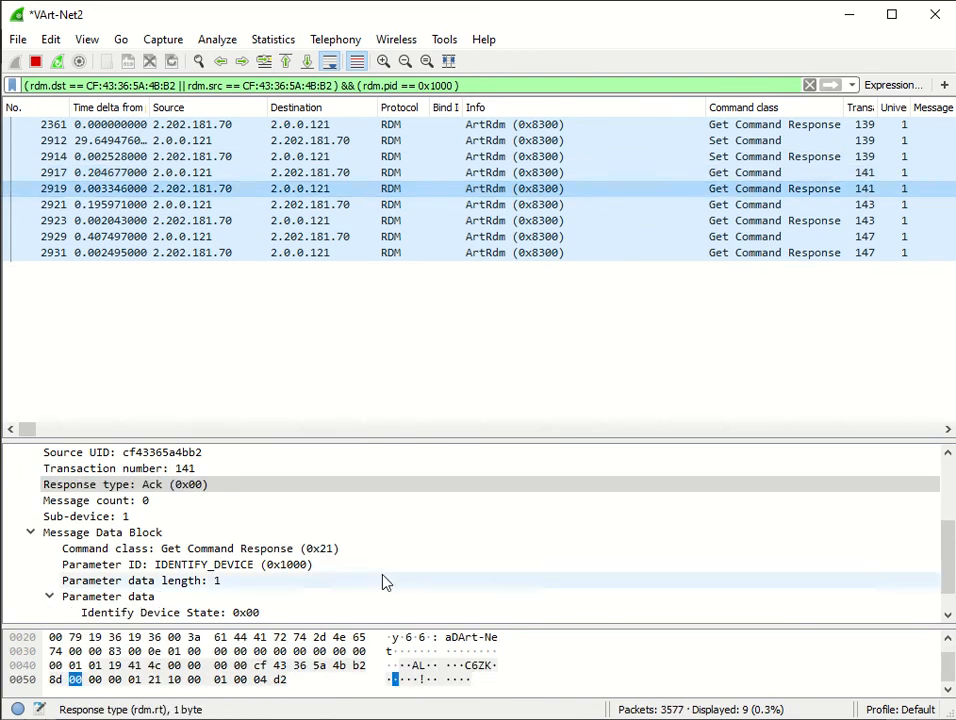
click(130, 614)
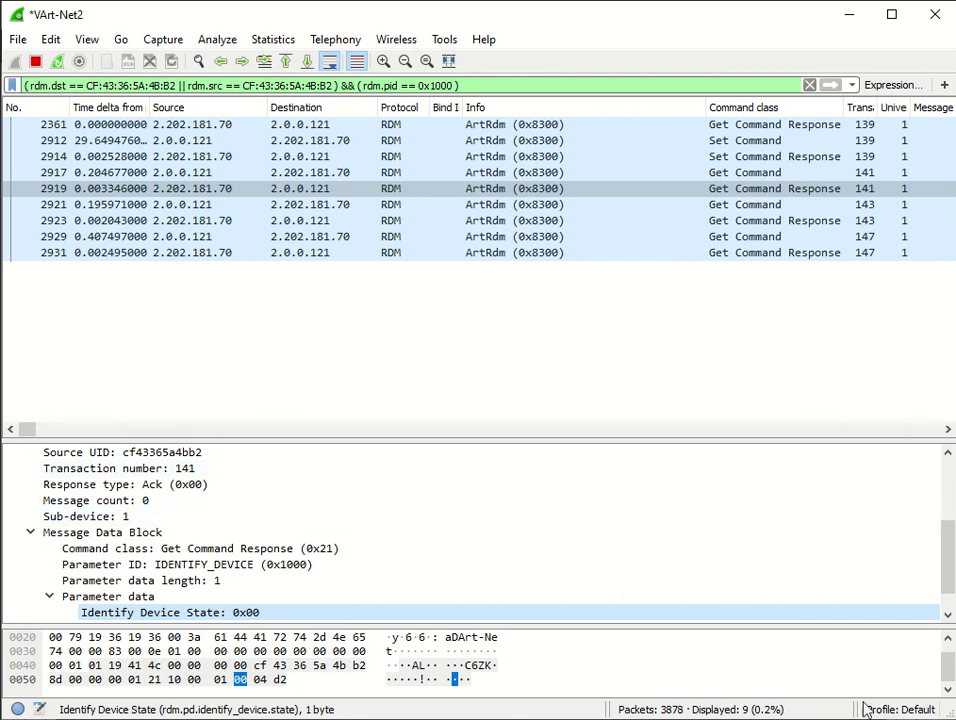
Check LED Driver 2's PID counters in the Protocol Emulator and filter Wireshark with ( rdm.pid == 0x405 ).
key(alt+Tab)
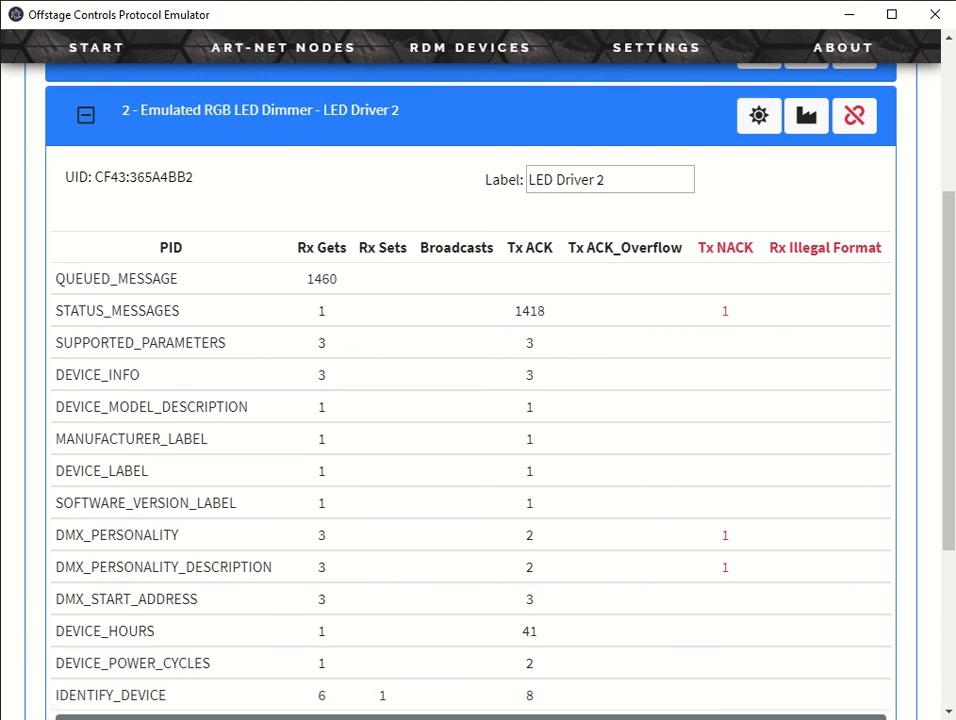
key(alt+Tab)
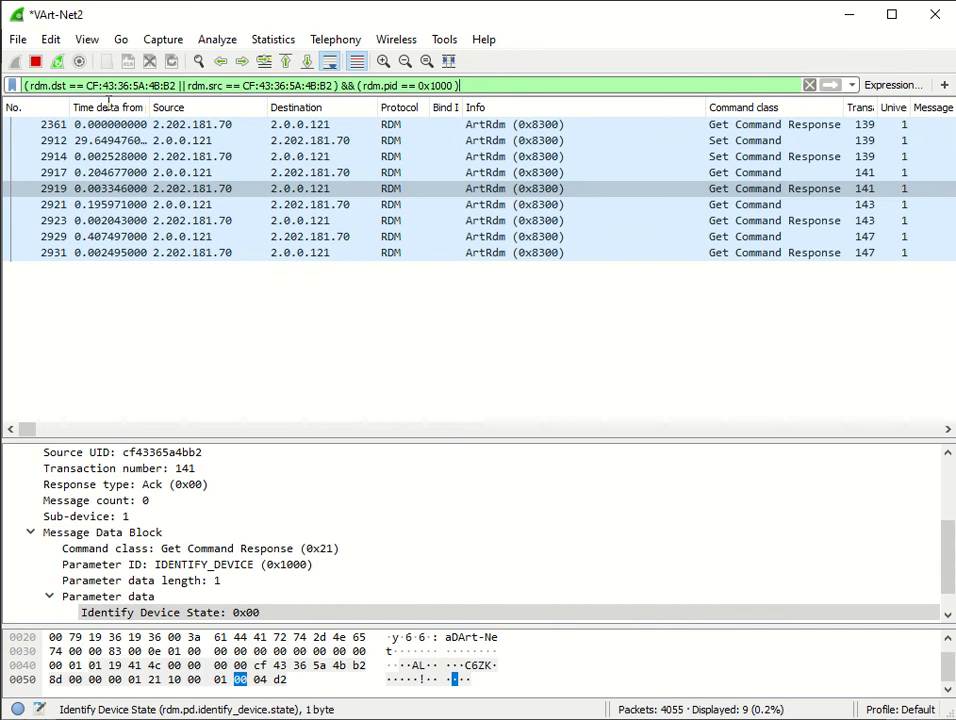
key(ctrl+a)
text((rdm.pid == 0x405 ))
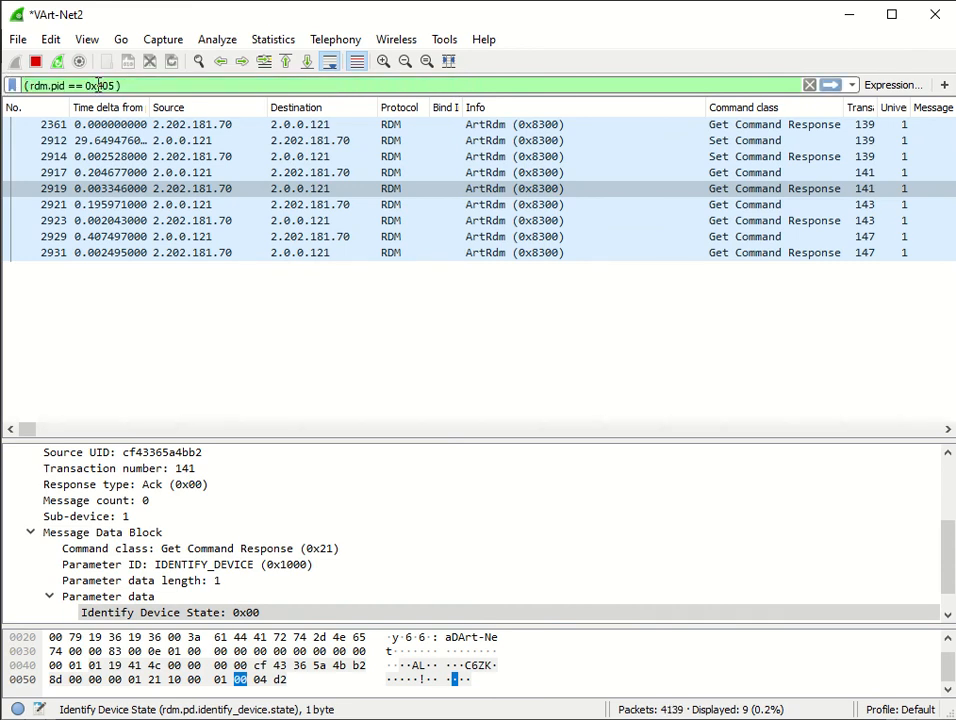
click(830, 85)
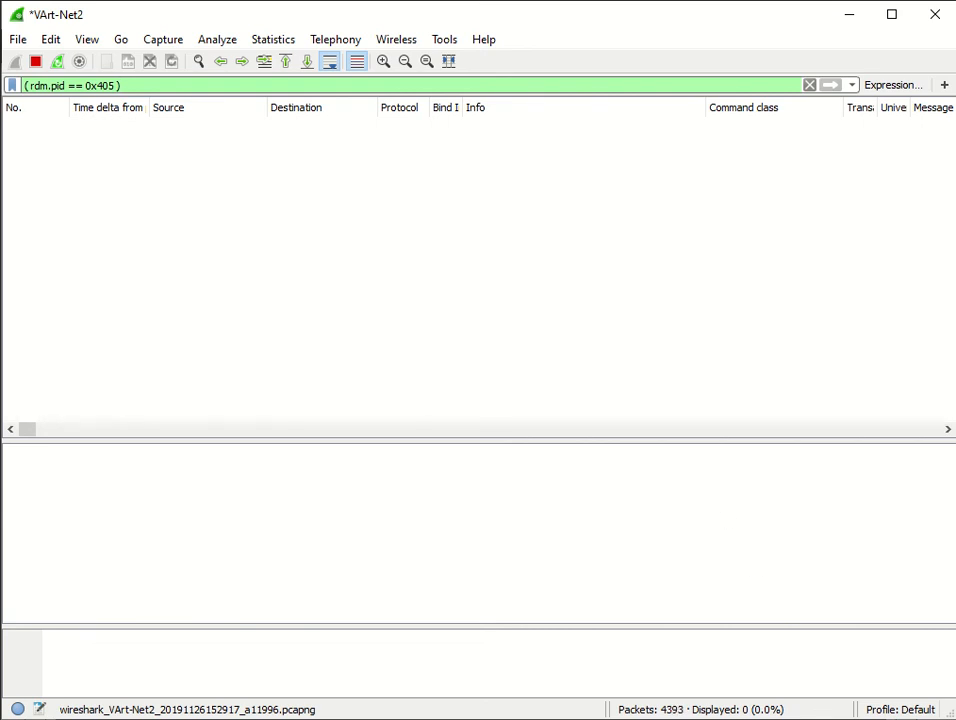
Recheck the DEVICE_HOURS counter and enter the Wireshark filter ( rdm.dst == CF:43:36:5A:4B:B2 || rdm.src == CF:43:36:5A:4B:B2 ) && ( rdm.pid == 0x400 ).
key(alt+Tab)
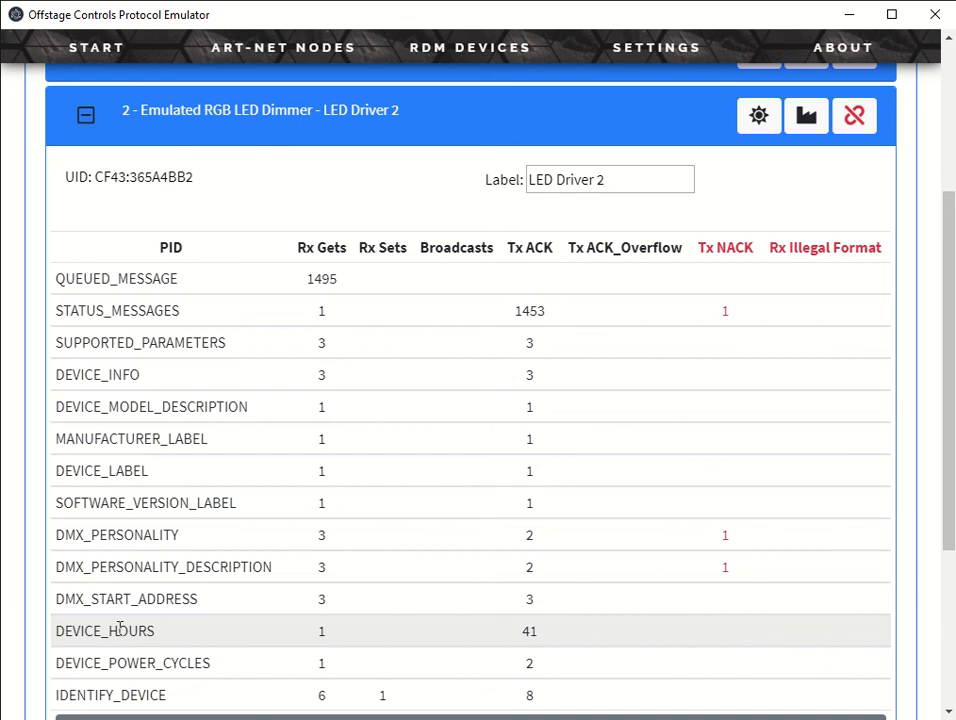
key(alt+Tab)
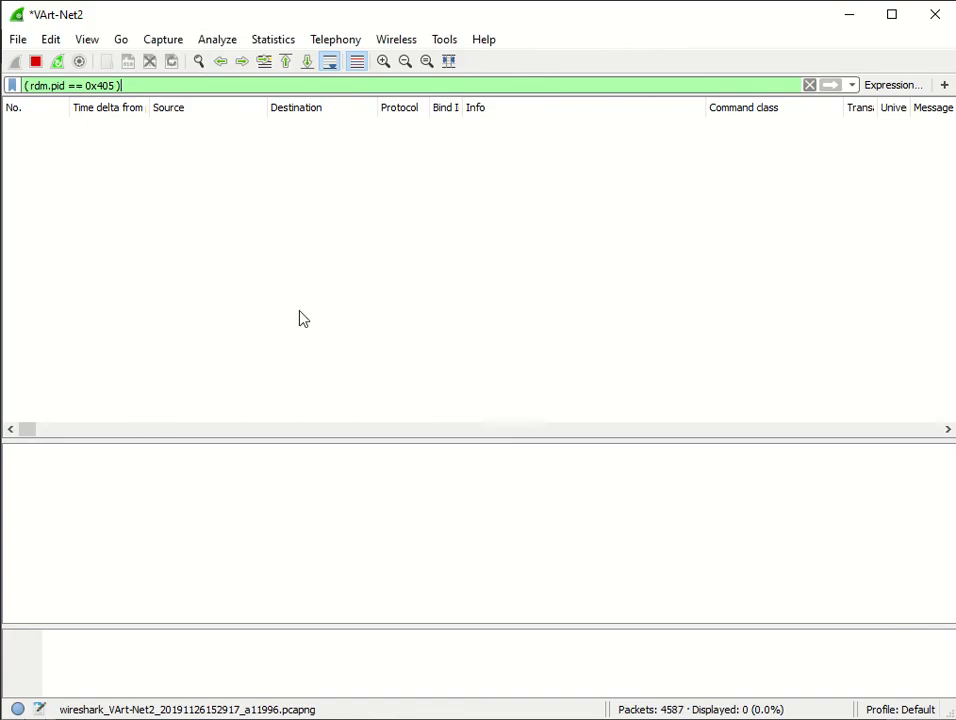
key(ctrl+a)
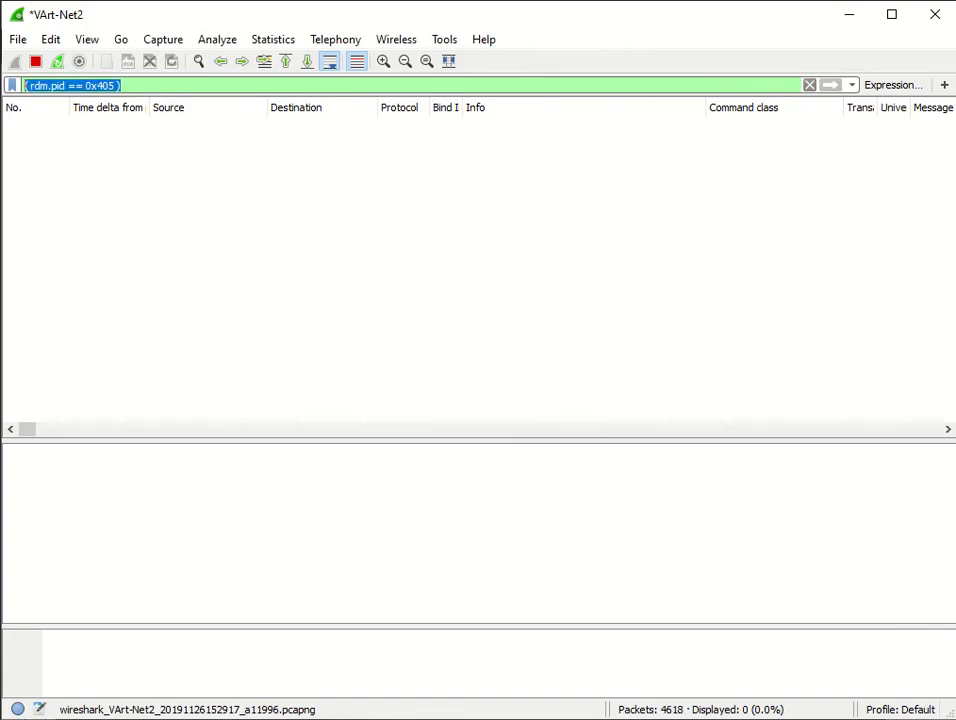
text(( rdm.dst == CF:43:36:5A:4B:B2 || rdm.src == CF:43:36:5A:4B:B2 ) && ( rdm.pid == 0x400 ))
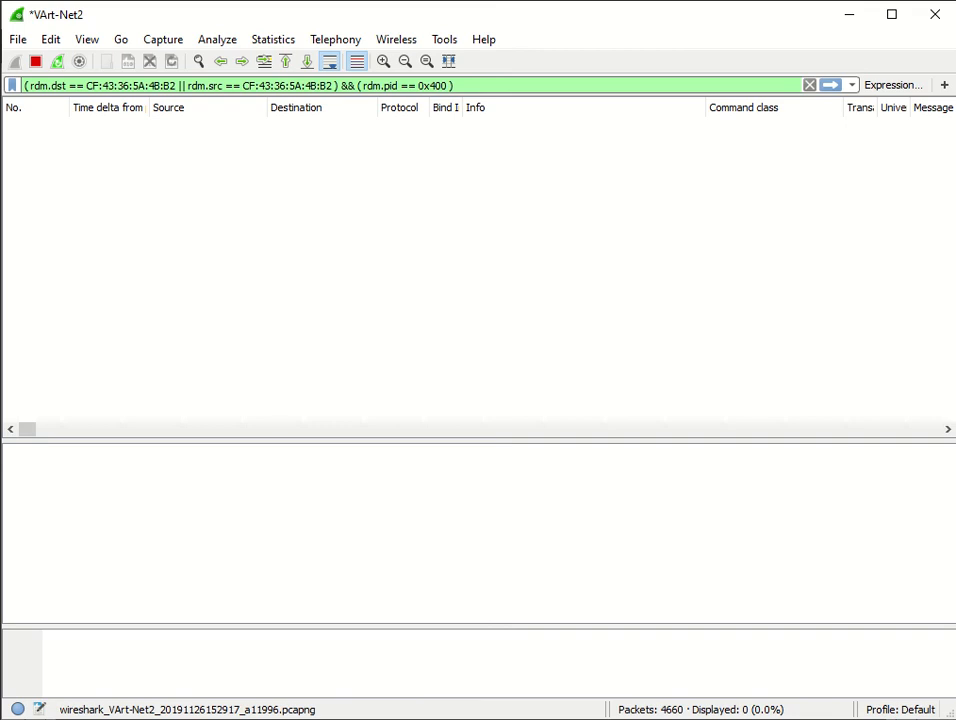
key(alt+Tab)
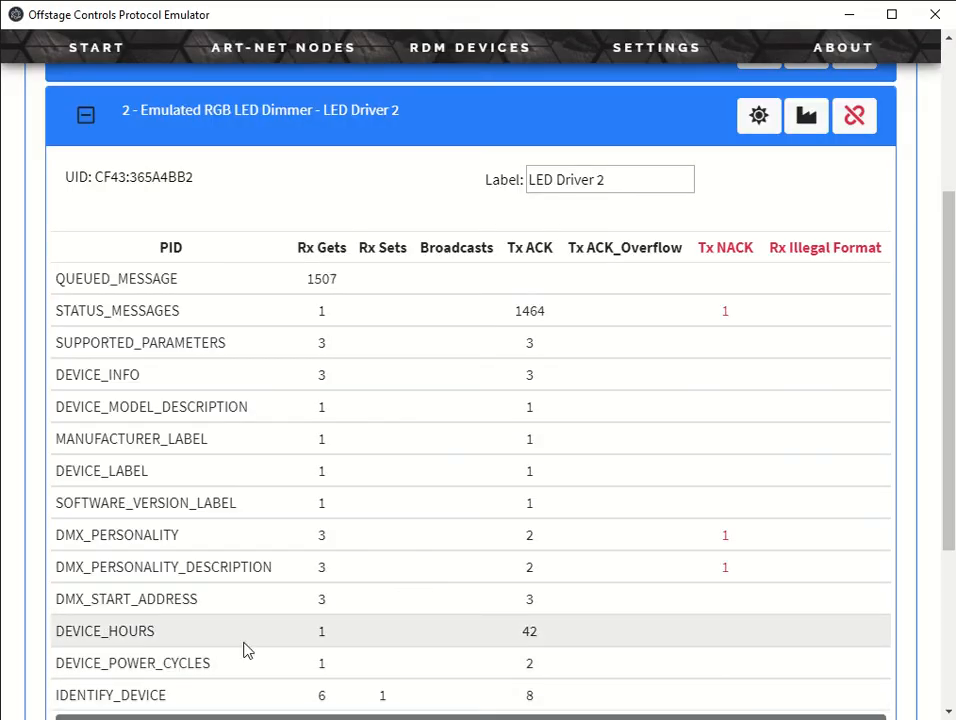
key(alt+Tab)
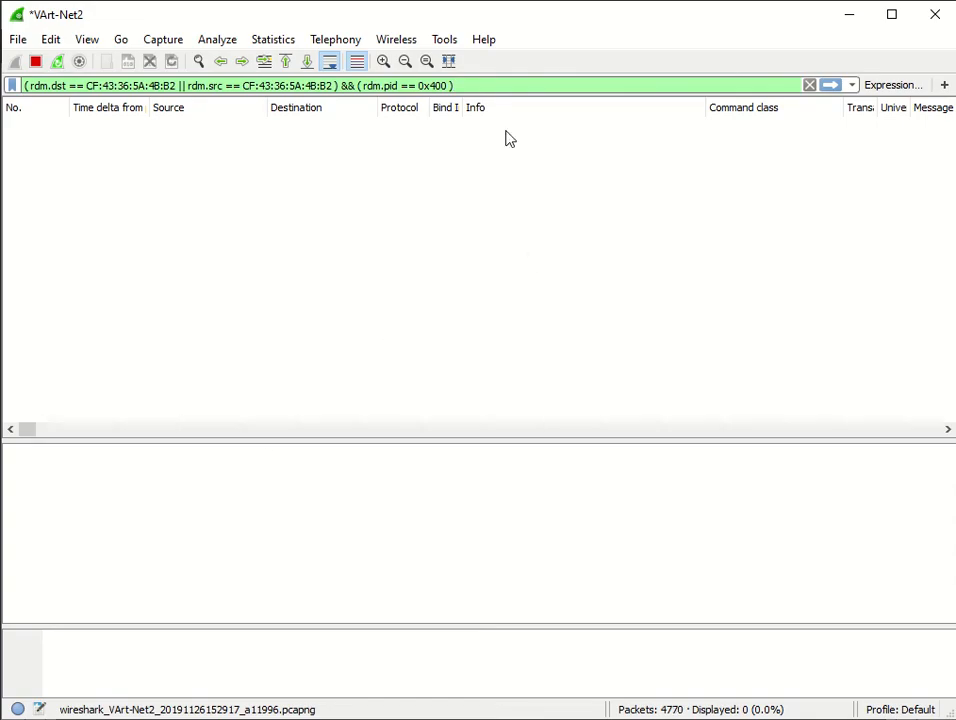
Replace the Wireshark display filter with ( rdm.pid == 0x400 ) and apply it to the capture.
drag(454, 86, 24, 86)
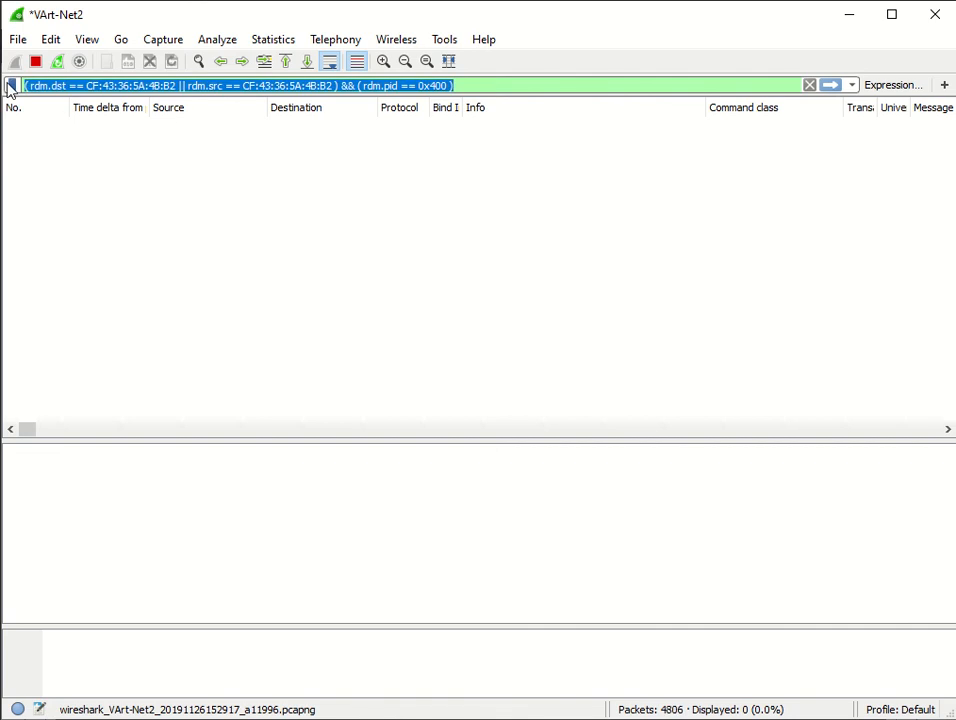
text(( rdm.pid == 0x400 ))
key(Return)
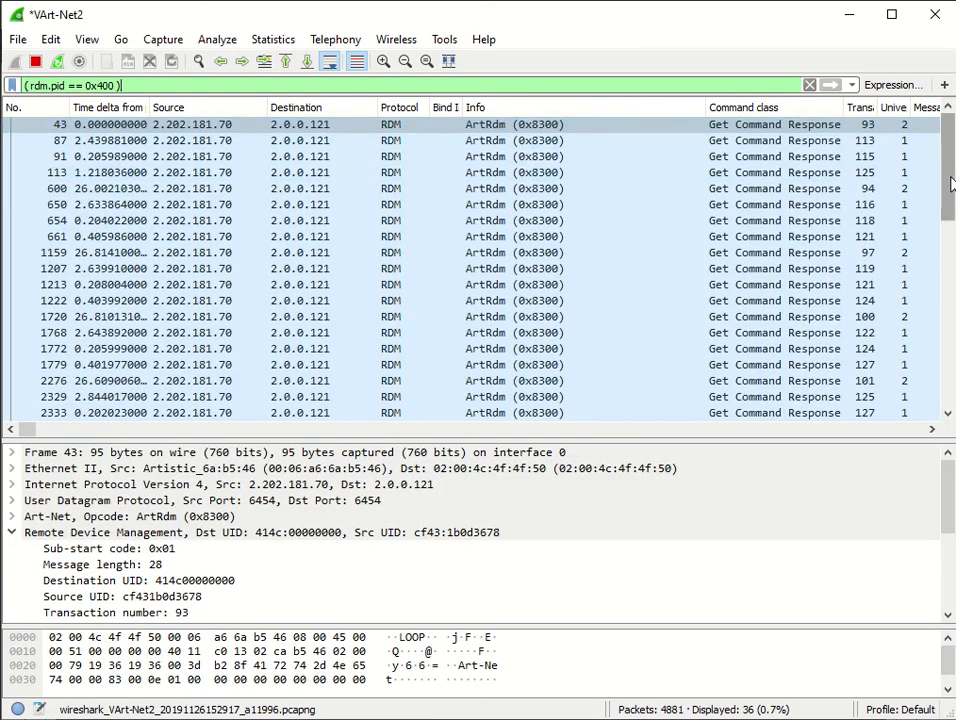
Look through the filtered device hours responses, select LED Driver 2's packet 650, and return to the Protocol Emulator.
mouse_move(951, 183)
mouse_down()
mouse_move(933, 386)
mouse_move(933, 175)
mouse_up()
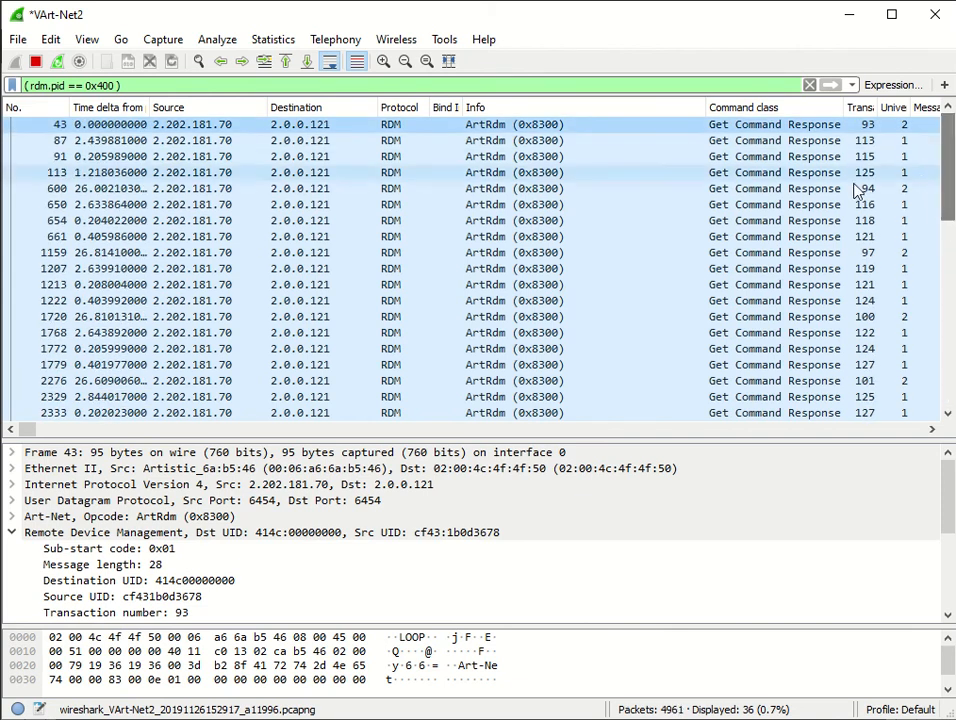
click(785, 206)
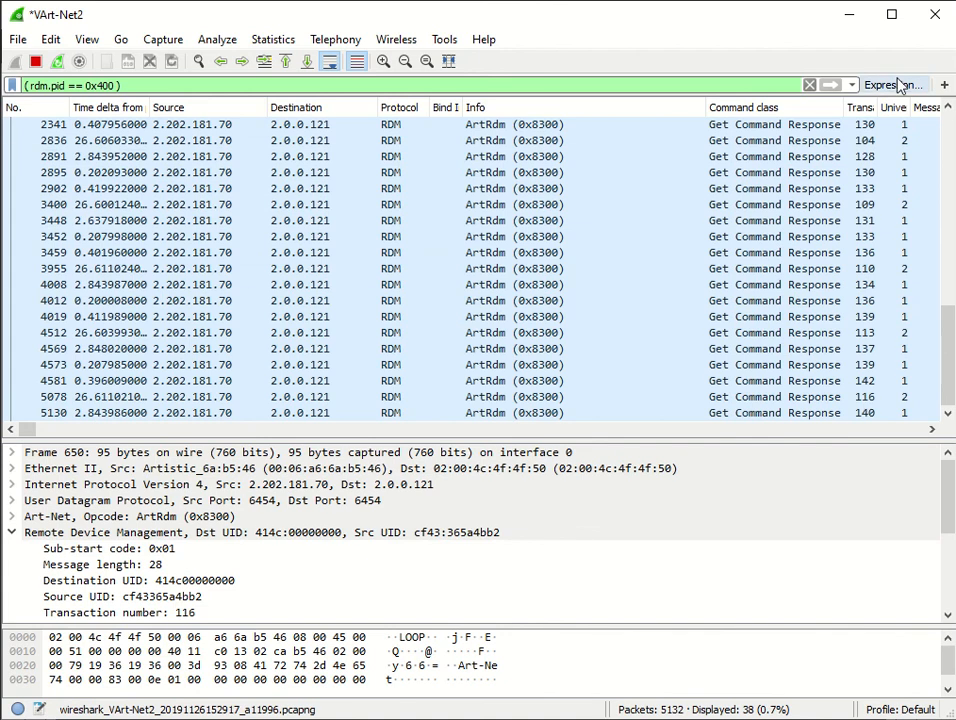
click(933, 16)
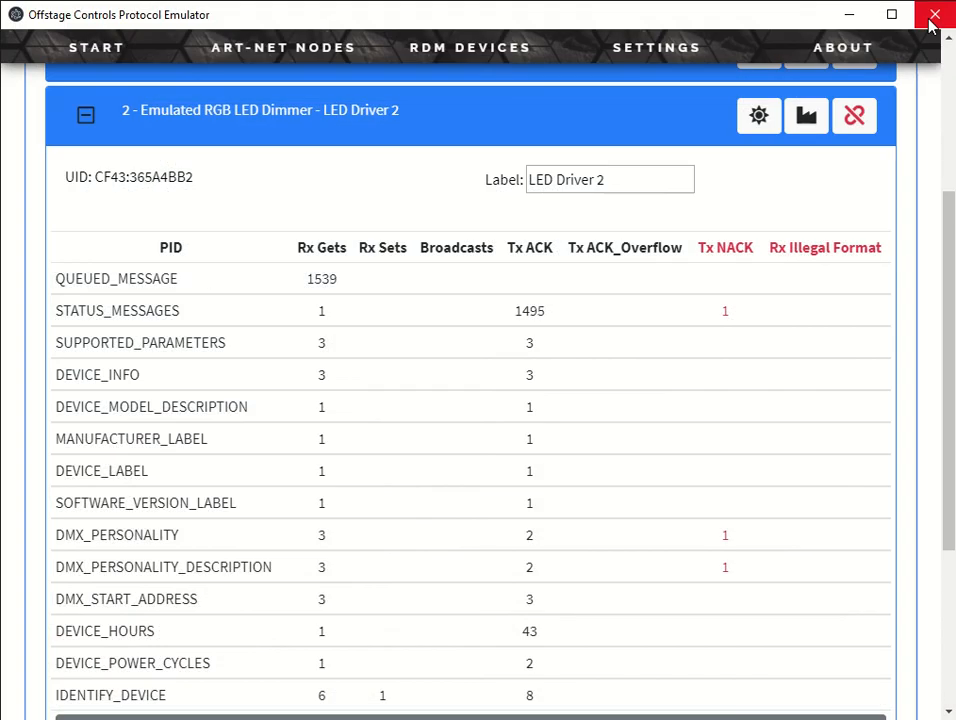